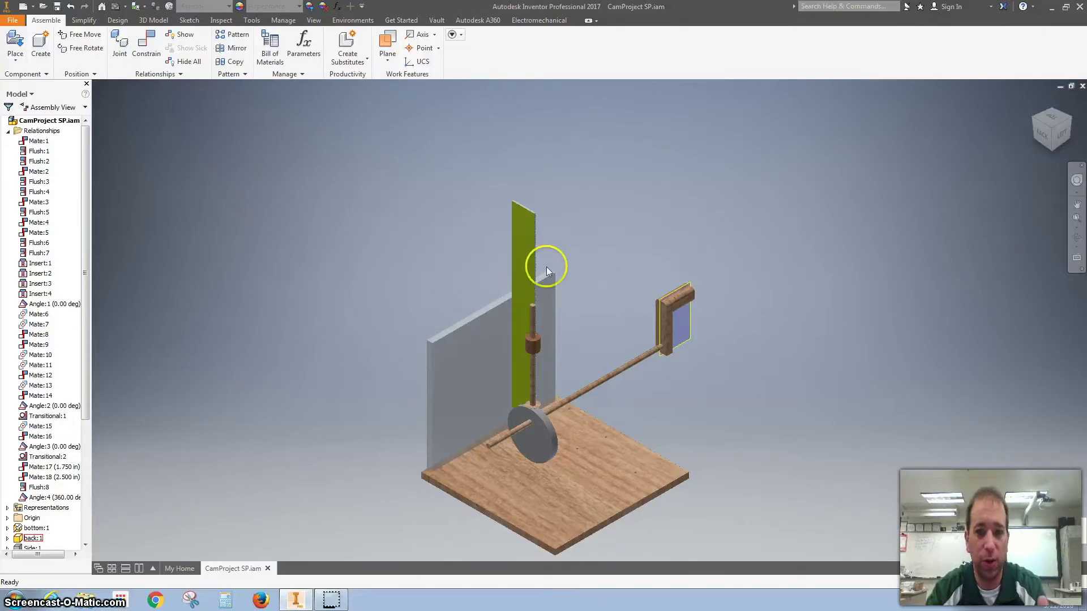
Step: Turn on visibility for the hidden second Follower, Pear Cam:1 and Guide:2
click(8, 130)
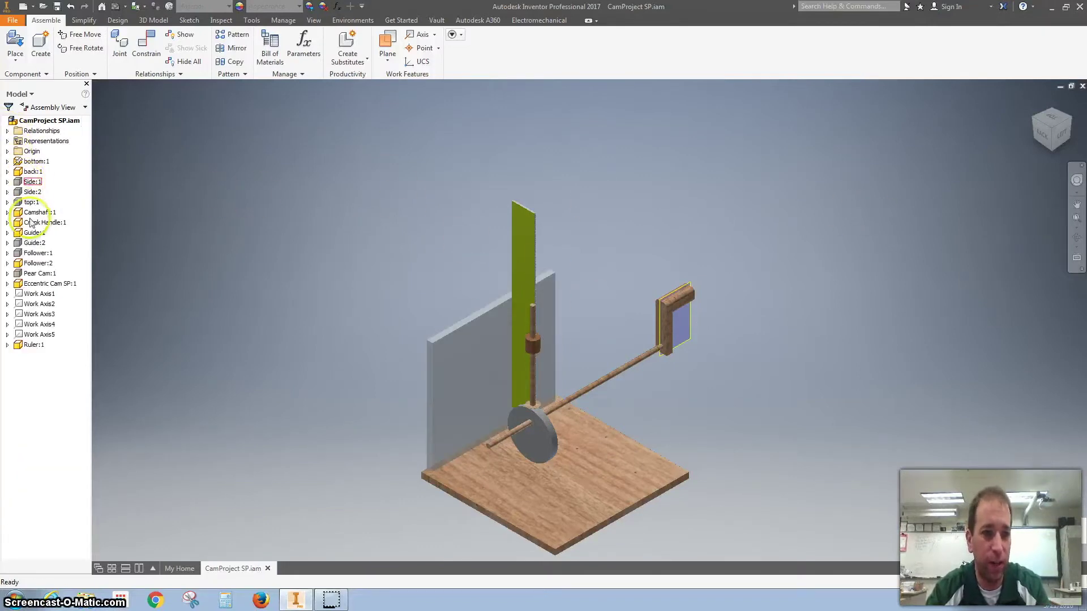
right_click(33, 255)
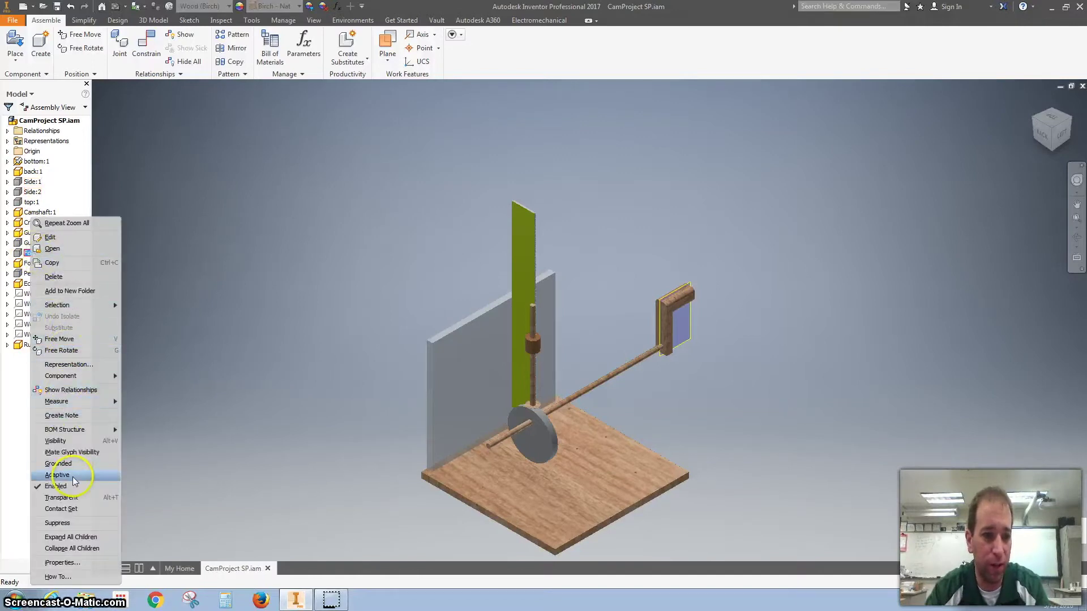
click(71, 441)
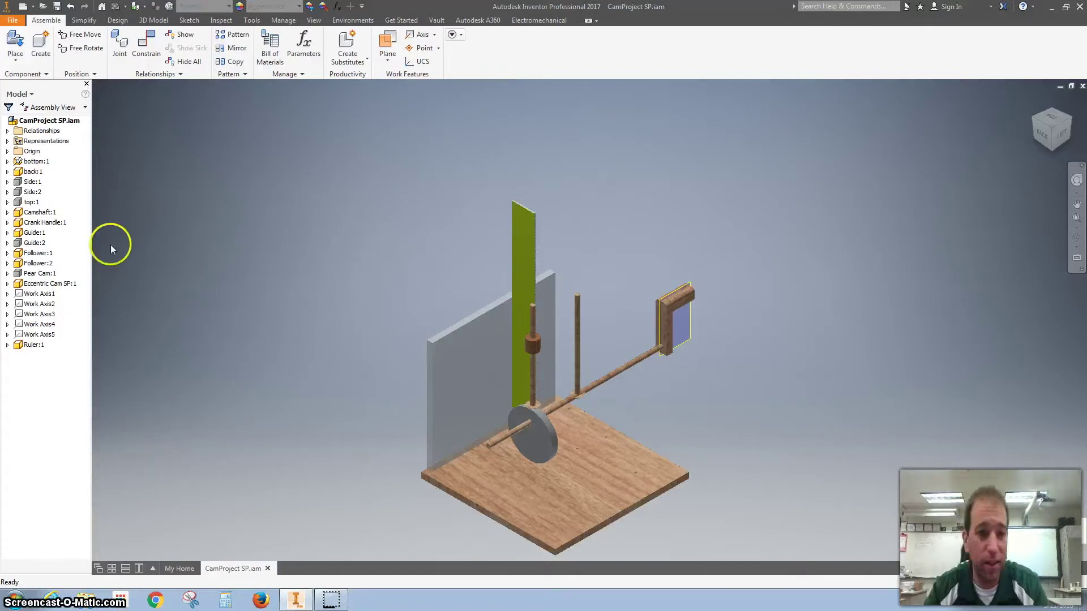
click(39, 274)
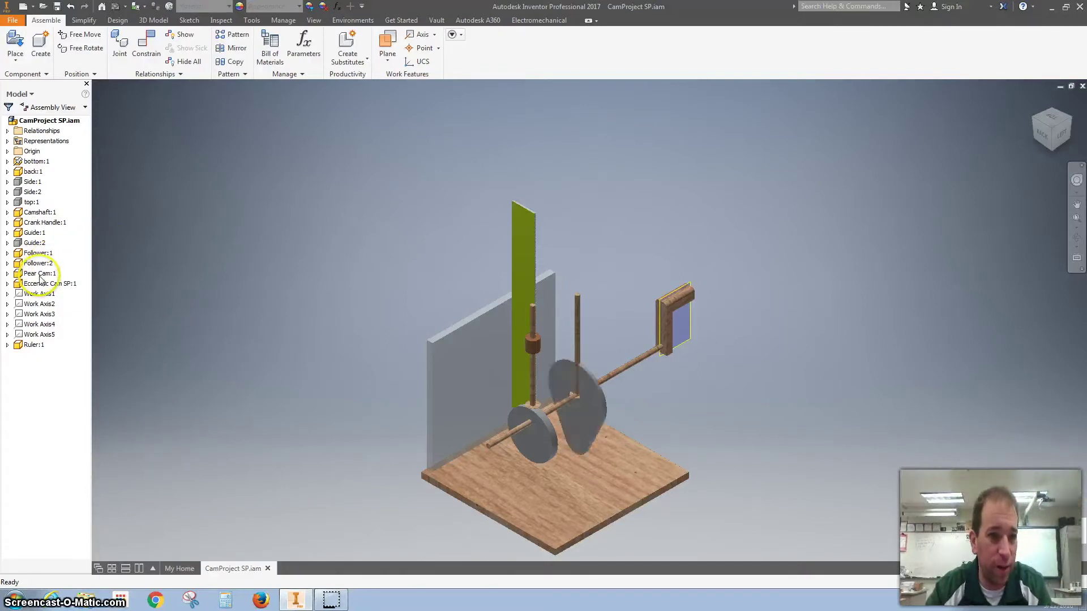
click(30, 244)
key(alt+v)
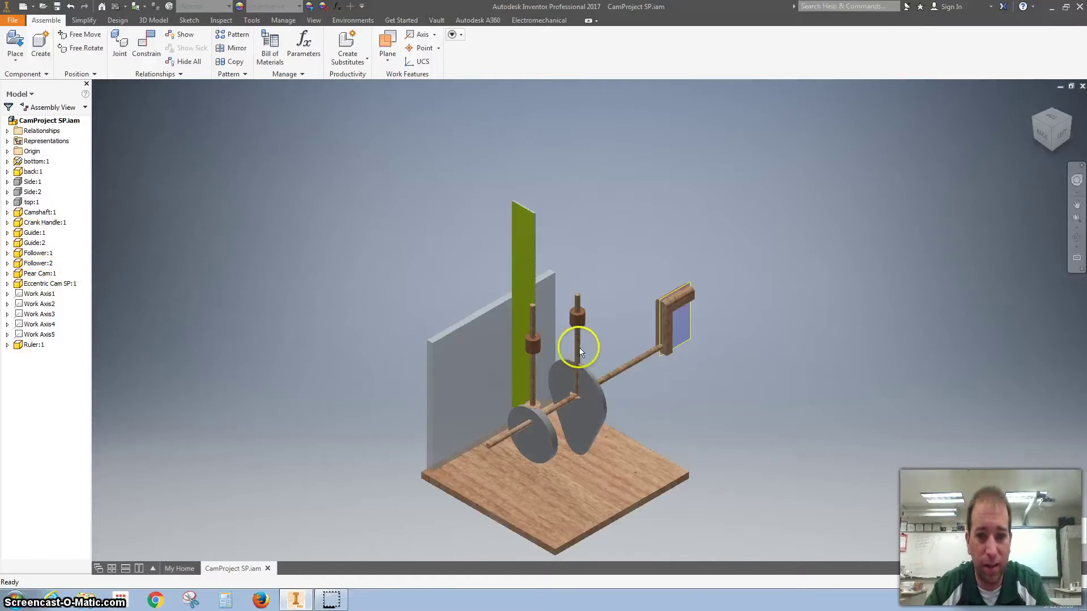
click(693, 320)
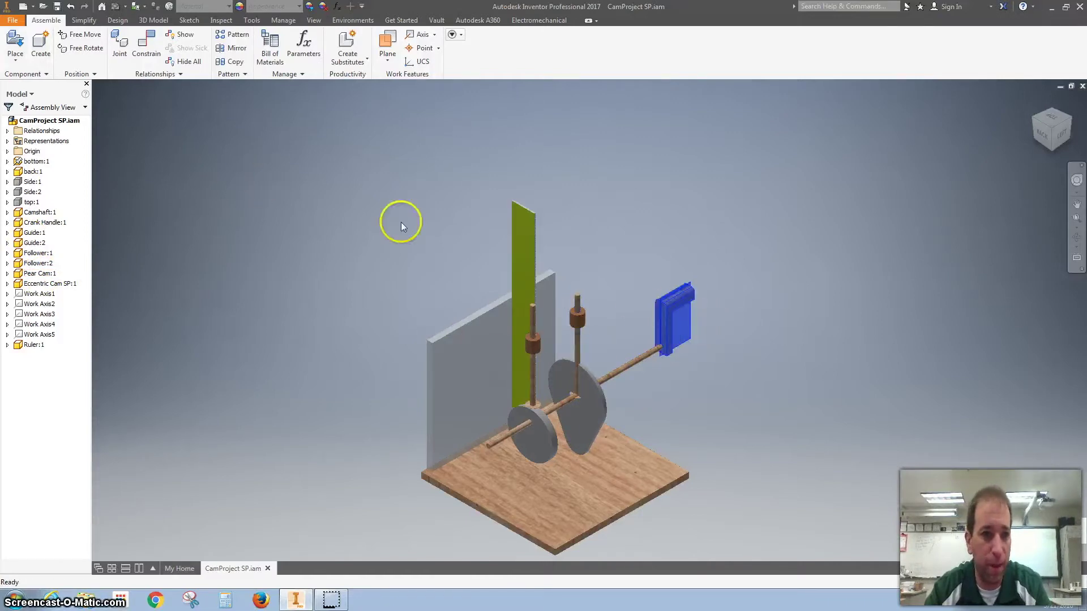
Step: Delete the Angle:4 crank angle constraint from Relationships
click(6, 131)
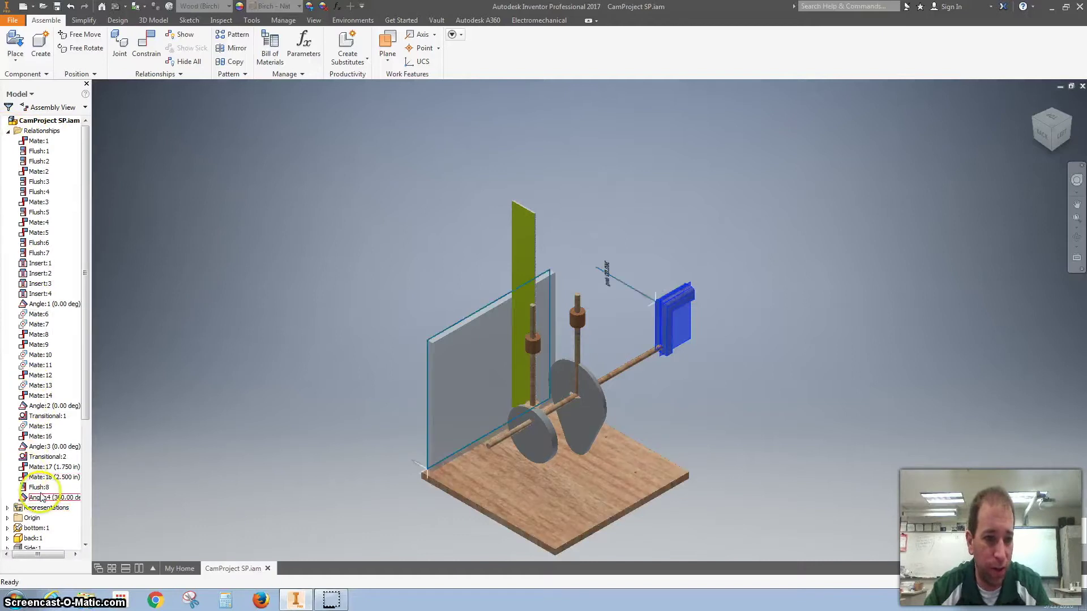
click(42, 500)
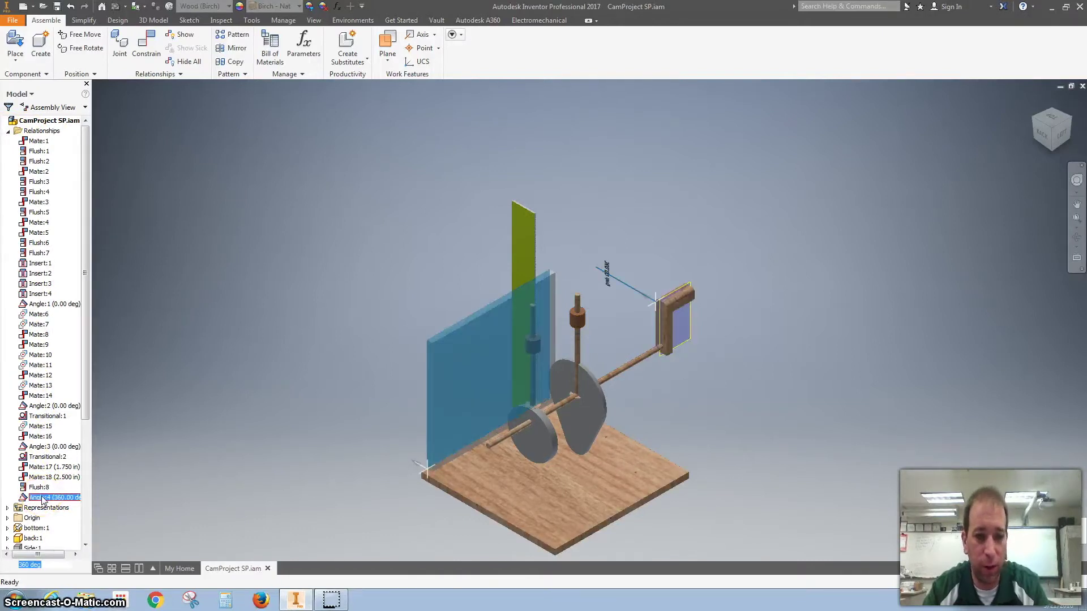
right_click(42, 499)
click(63, 449)
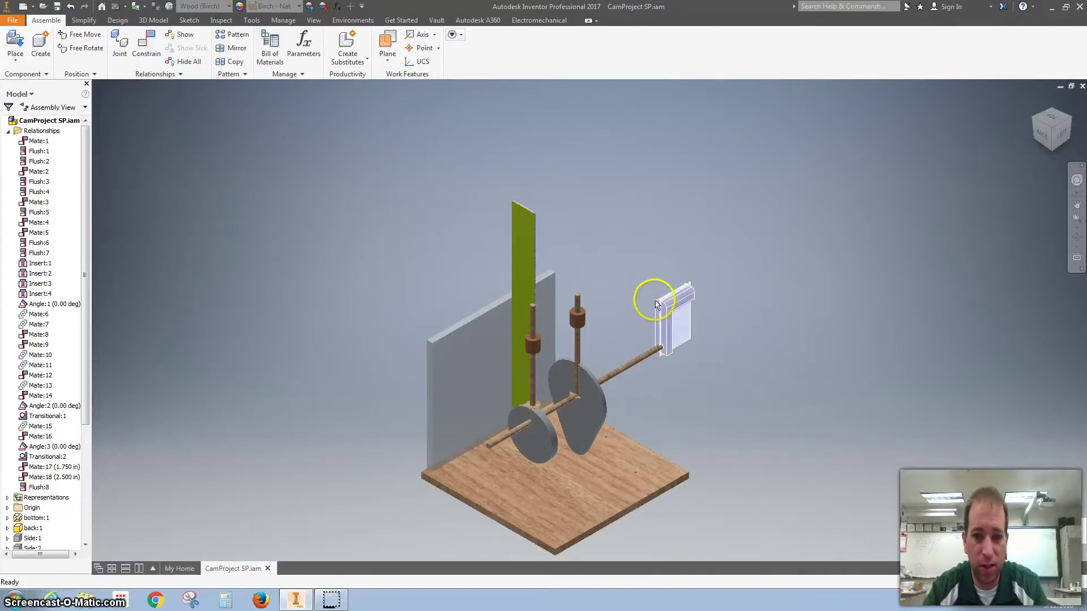
Step: Drag the crank handle to rotate the camshaft so the pear cam lifts its follower
drag(694, 333, 671, 304)
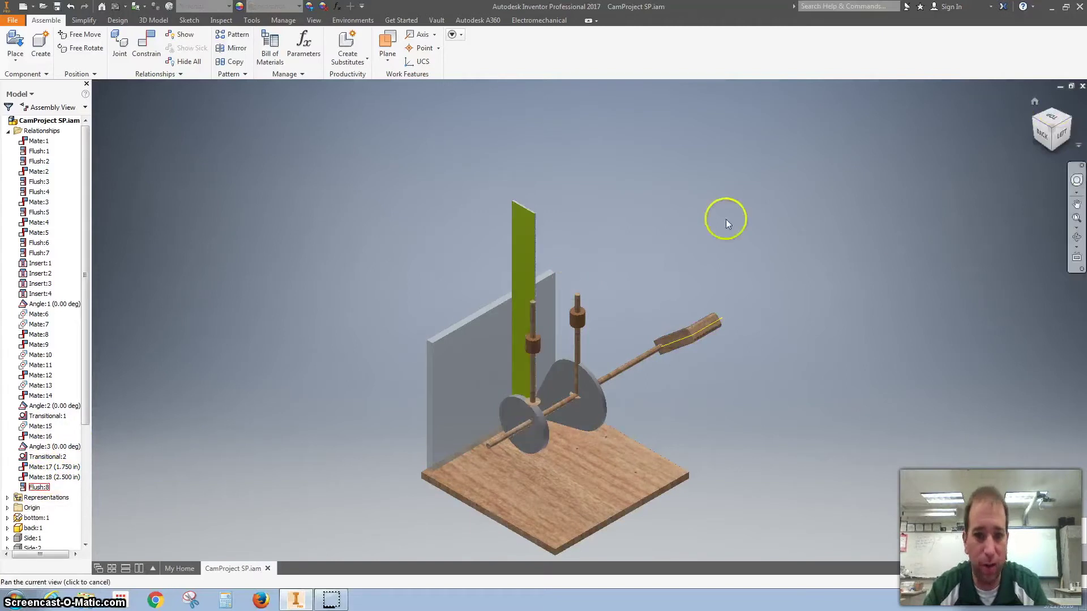
drag(697, 324, 660, 341)
click(578, 335)
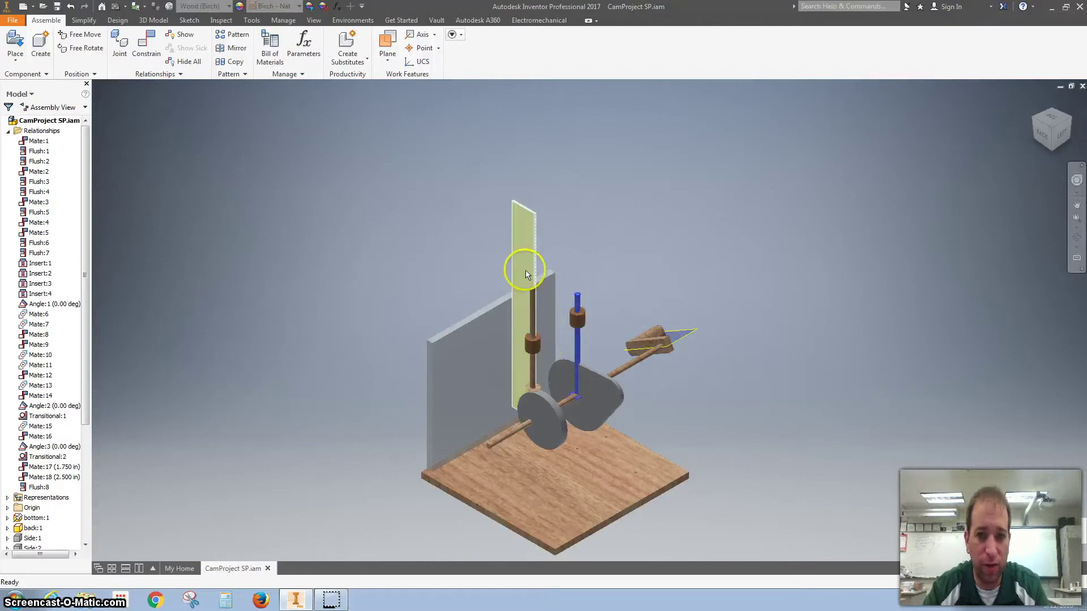
Step: Switch to the front-left ViewCube corner view and set it as Home with Fixed Distance
key(Escape)
click(1072, 122)
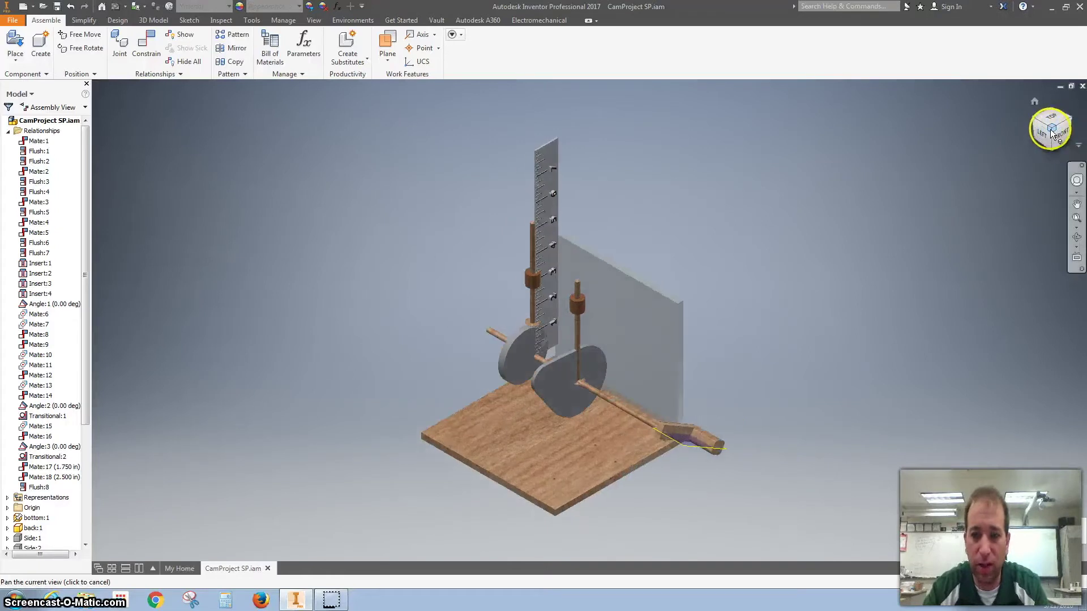
right_click(1051, 132)
mouse_move(1014, 210)
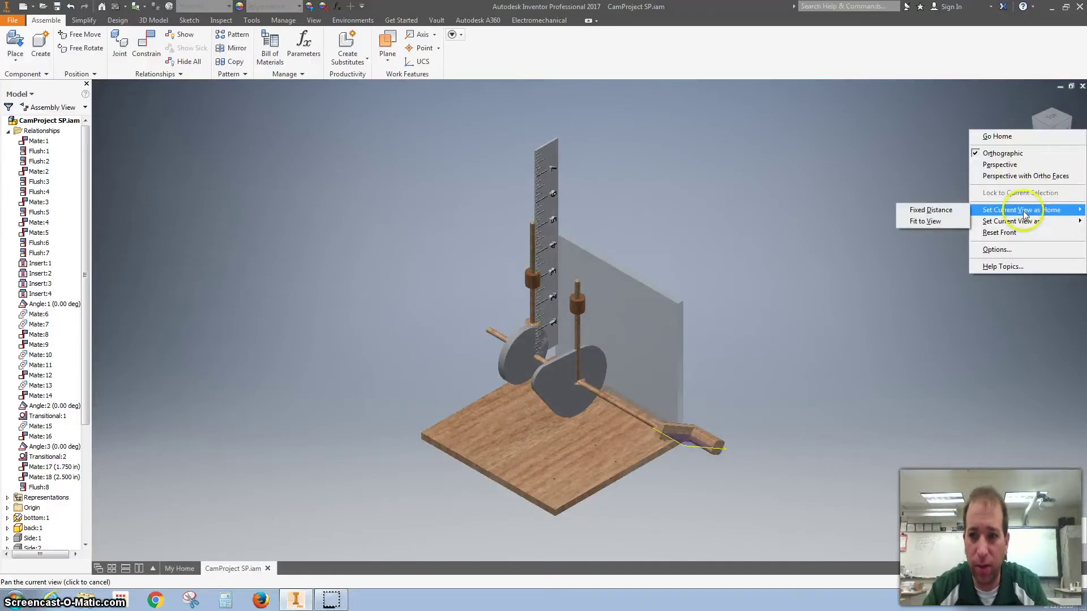
click(924, 211)
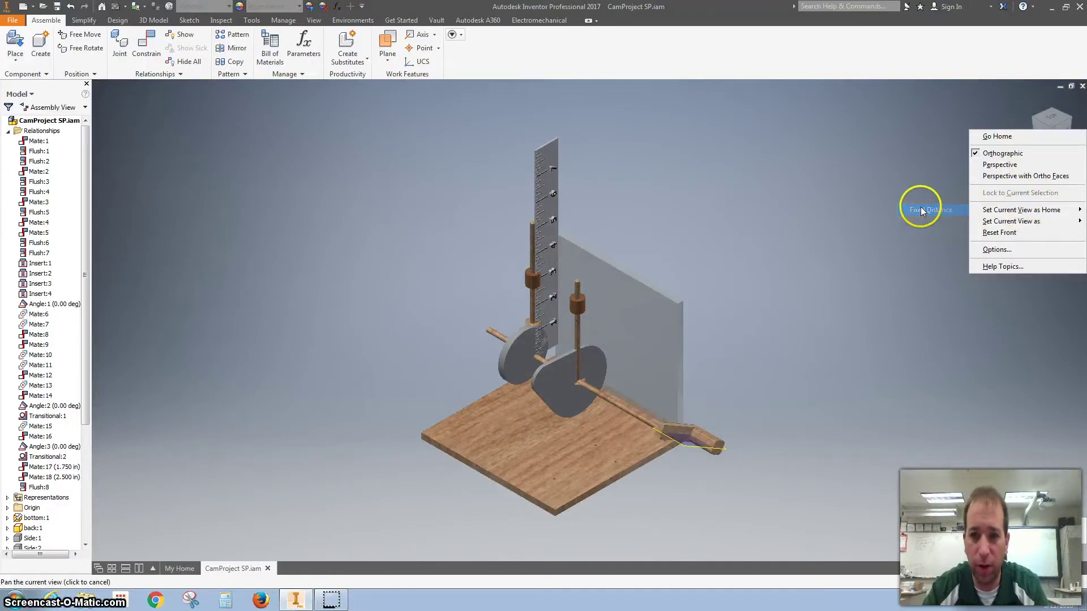
click(540, 226)
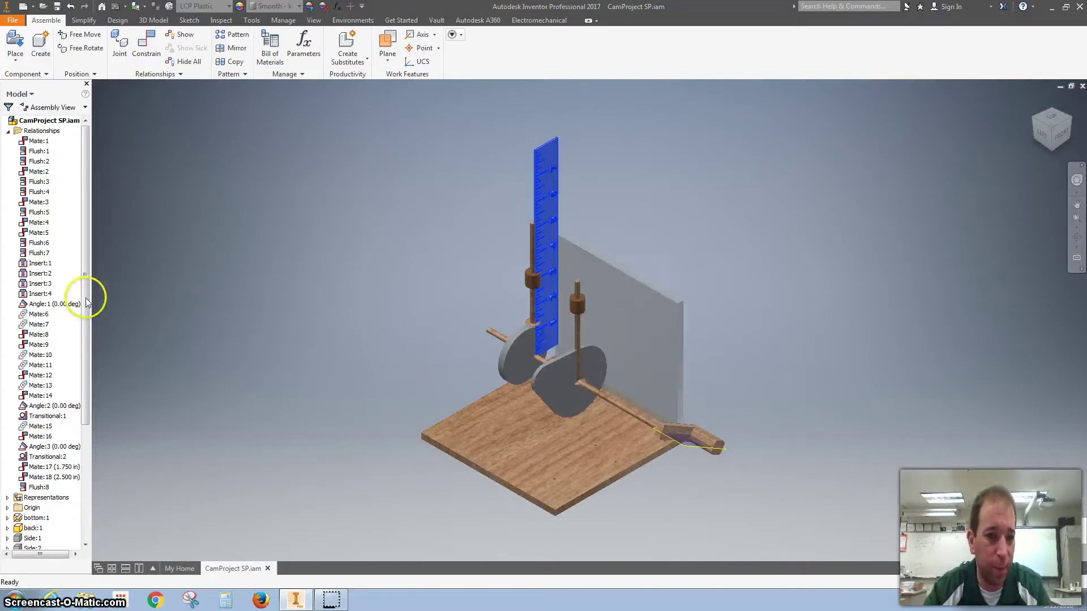
click(8, 131)
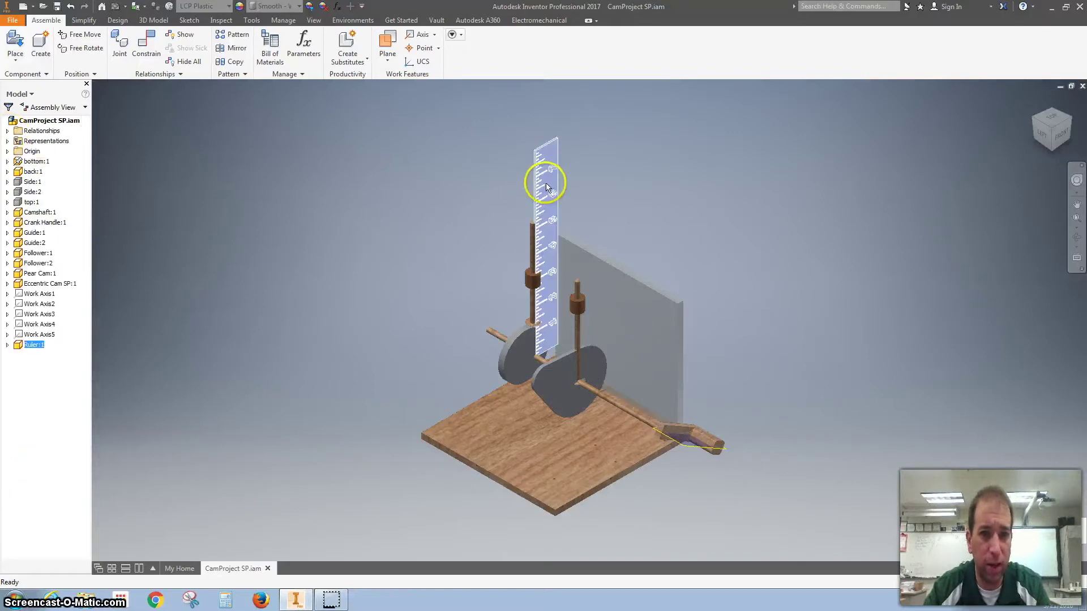
Step: Delete Ruler:1's Flush:8 constraint and drag the ruler beside the pear cam
click(34, 346)
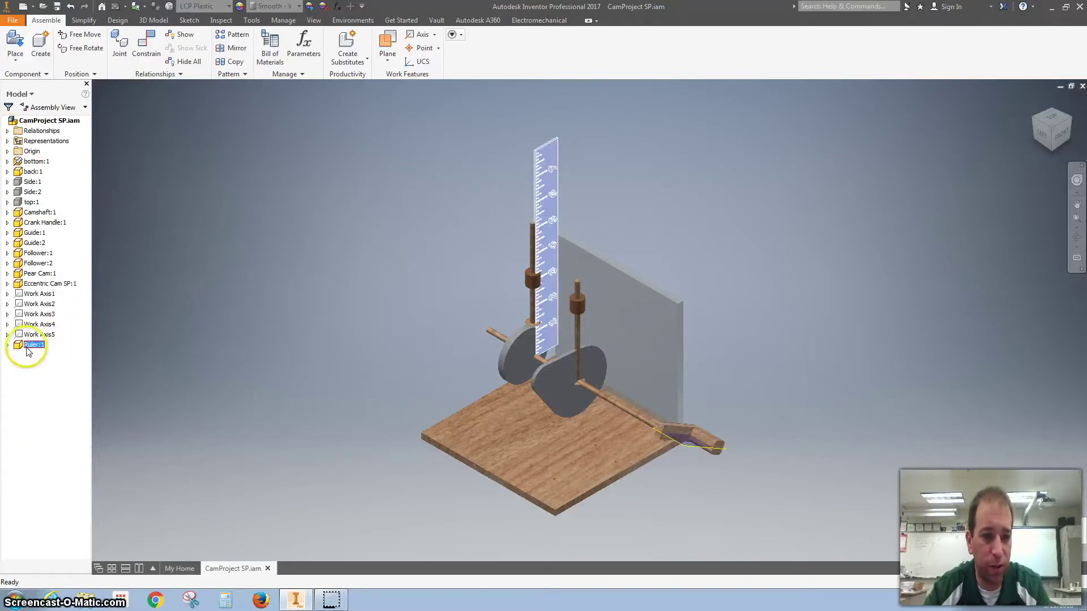
click(8, 346)
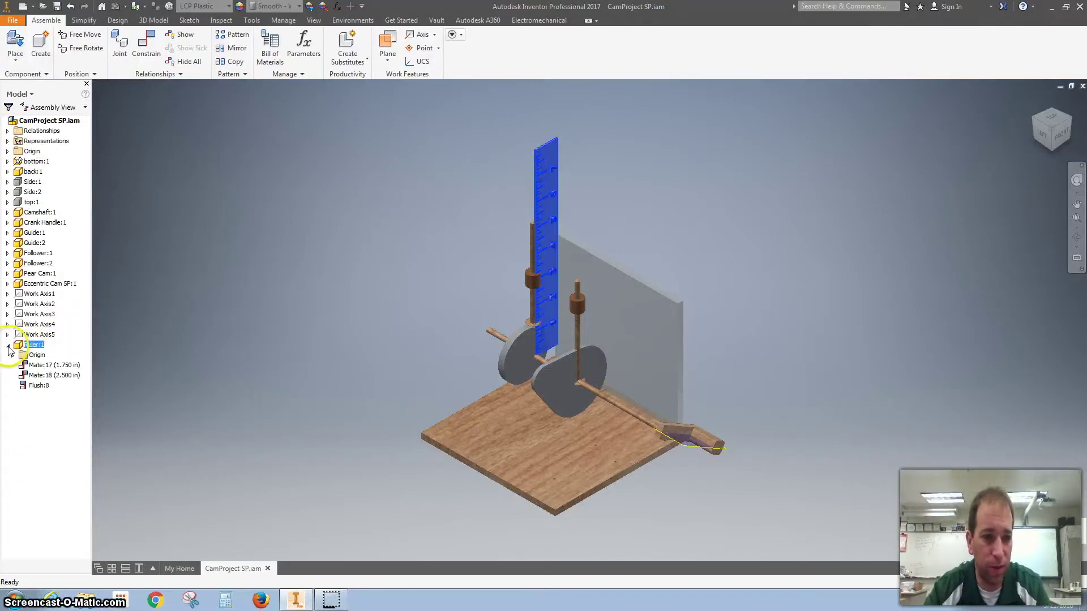
right_click(39, 386)
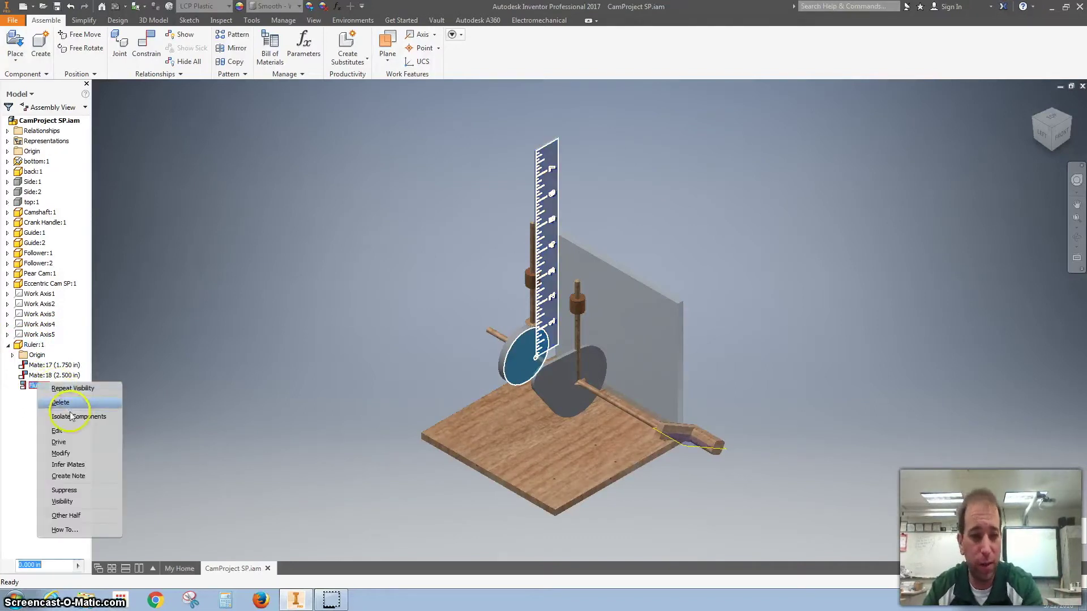
click(371, 294)
key(Delete)
drag(546, 236, 573, 365)
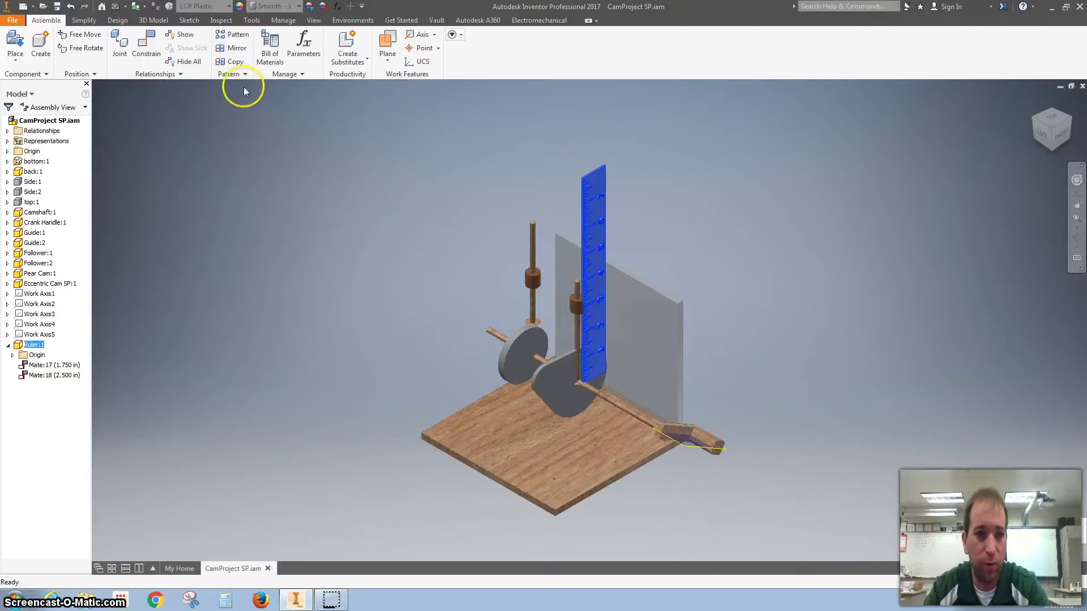
click(146, 41)
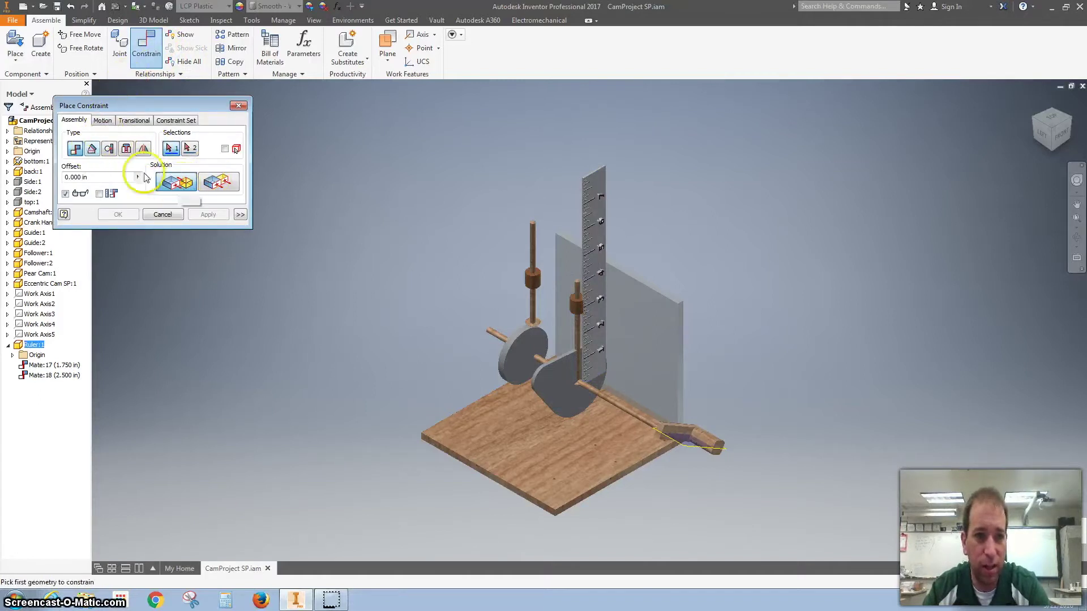
Step: Mate the ruler face to the pear cam face using the Flush solution
click(217, 182)
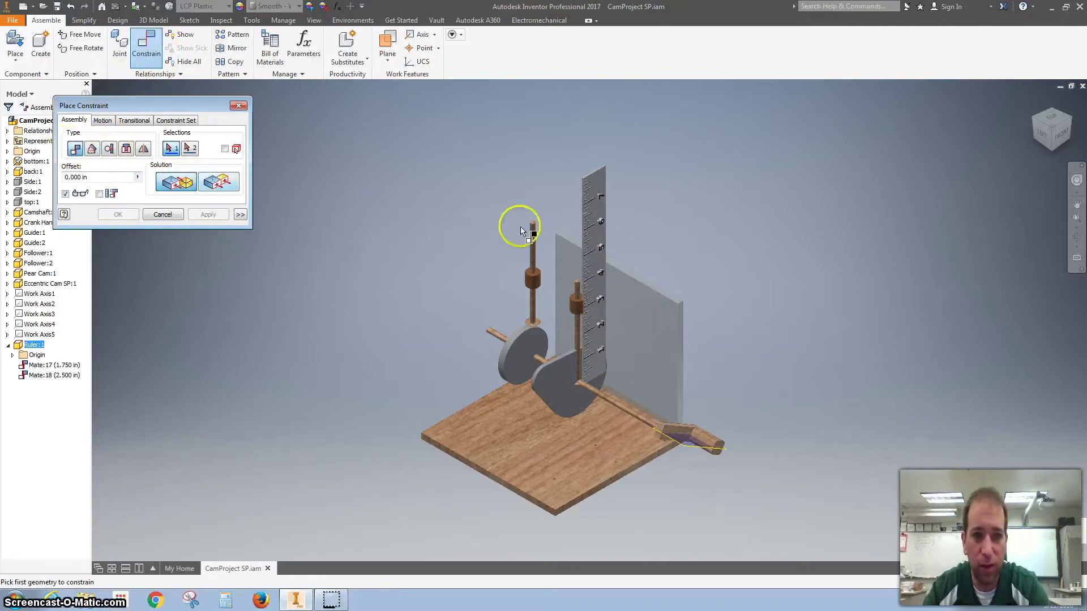
scroll(601, 253, up, 4)
click(596, 253)
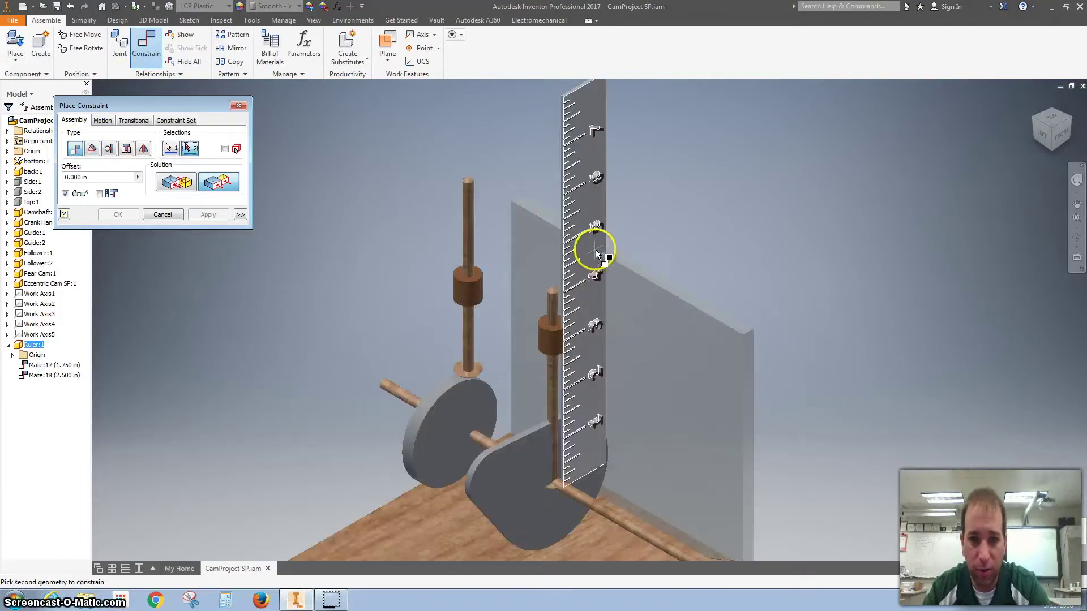
click(513, 468)
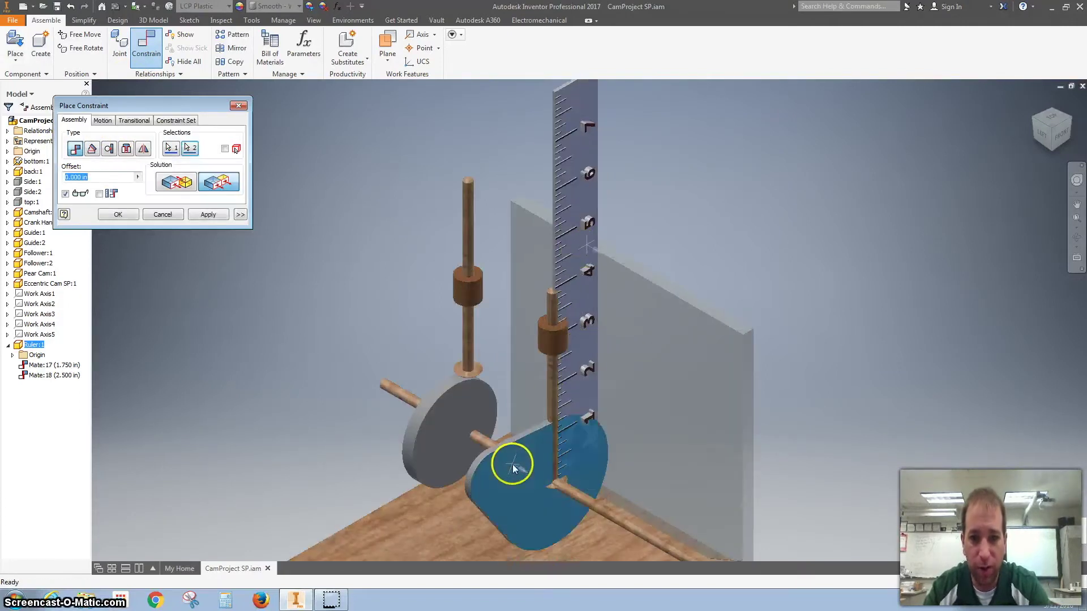
click(208, 215)
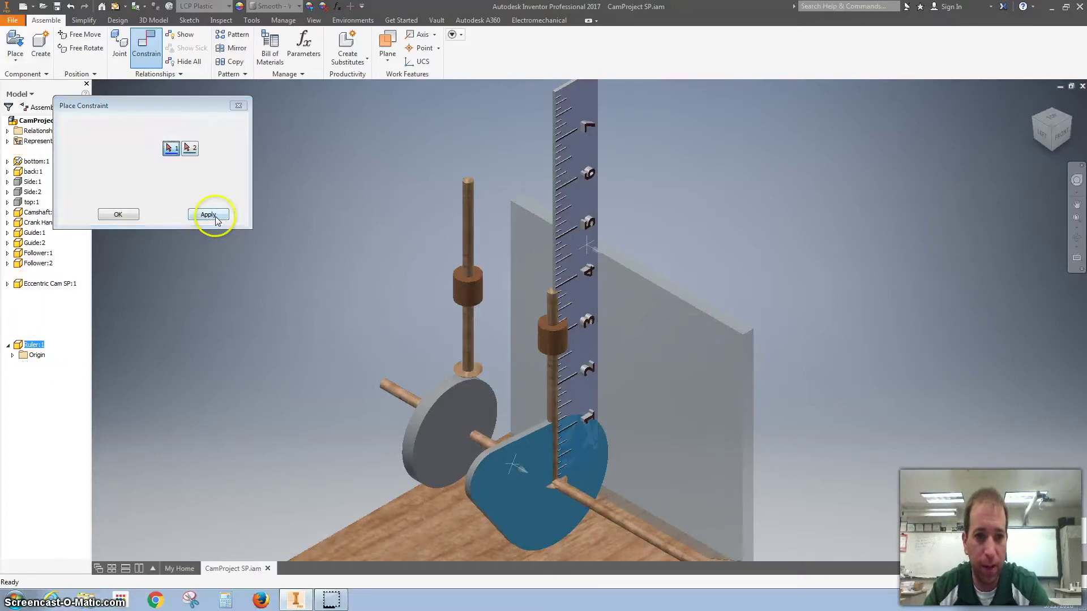
click(238, 106)
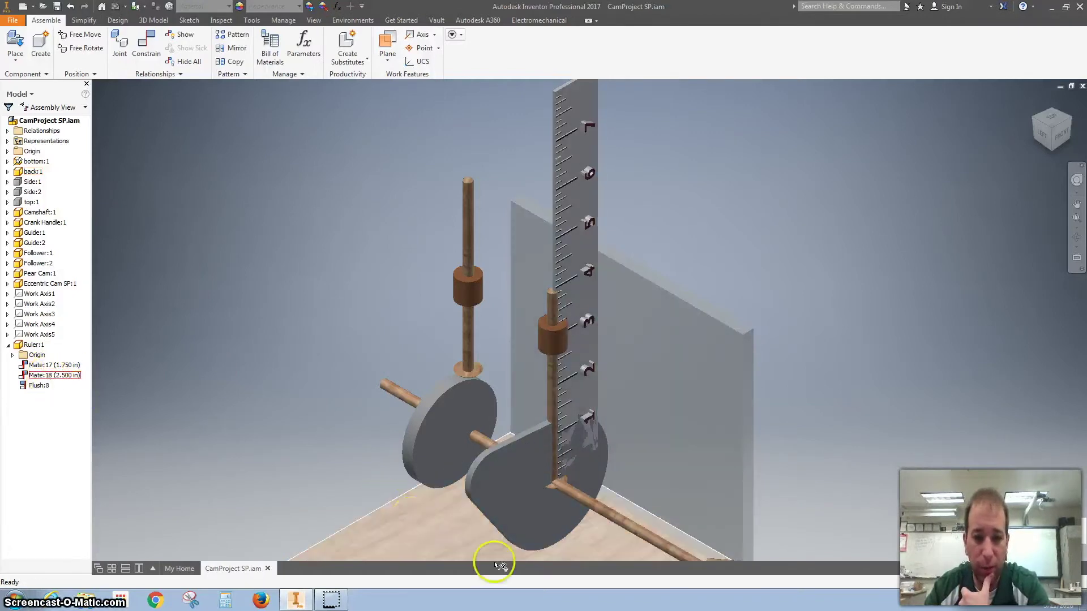
Step: Drag the crank handle to a new angle, rotating the pear cam beside the repositioned ruler
middle_drag(485, 563, 463, 501)
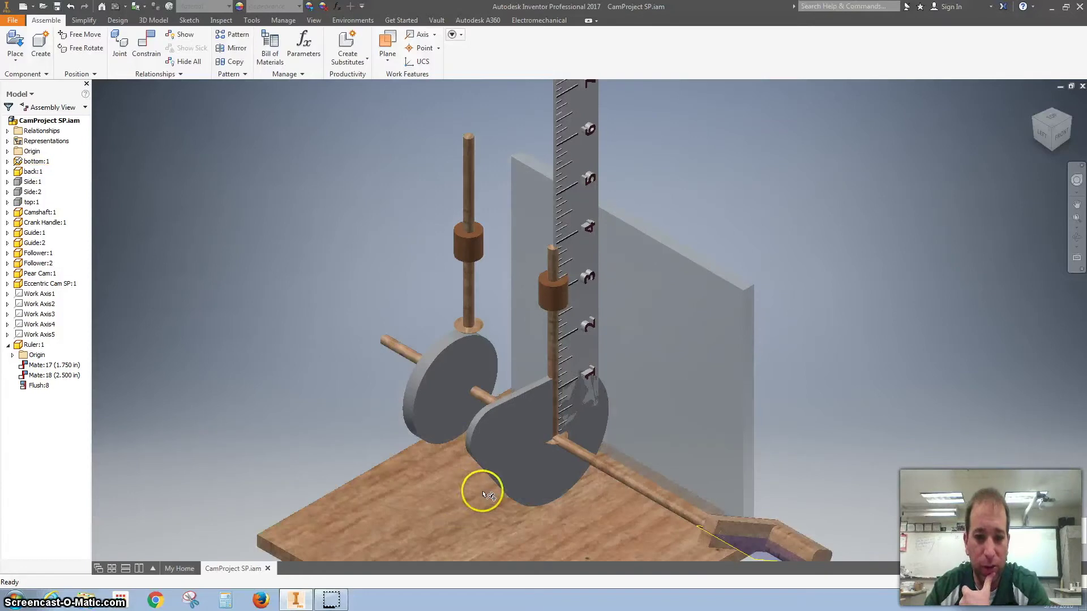
click(591, 417)
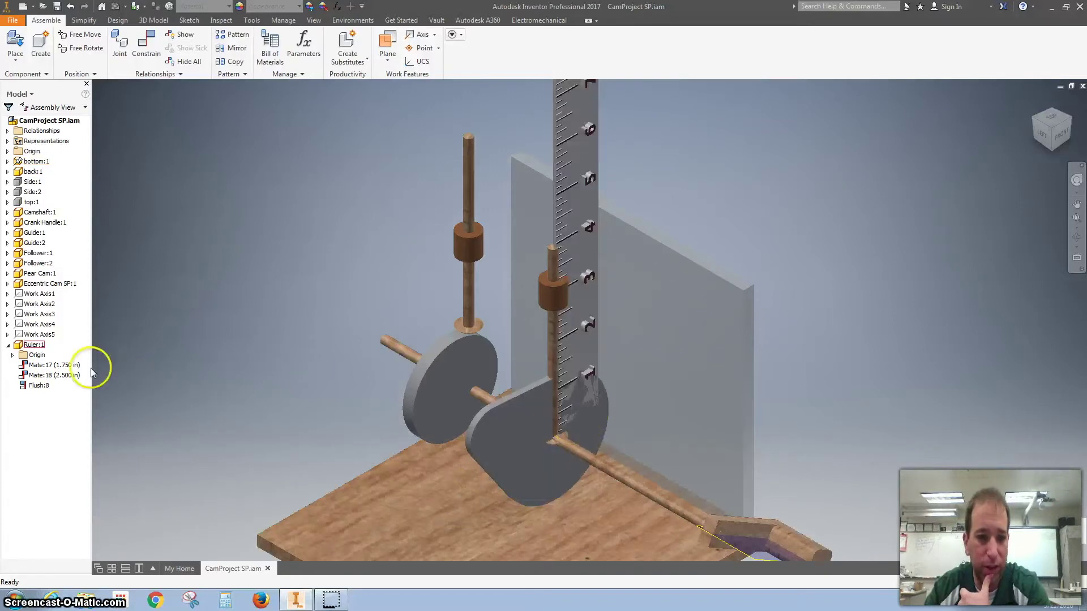
click(36, 385)
click(552, 407)
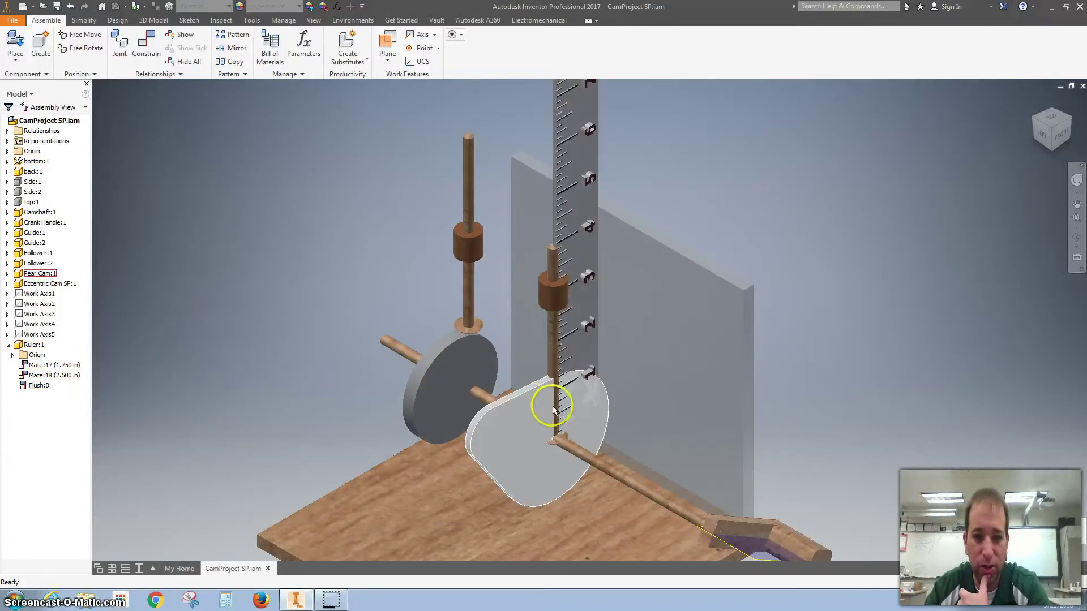
key(Escape)
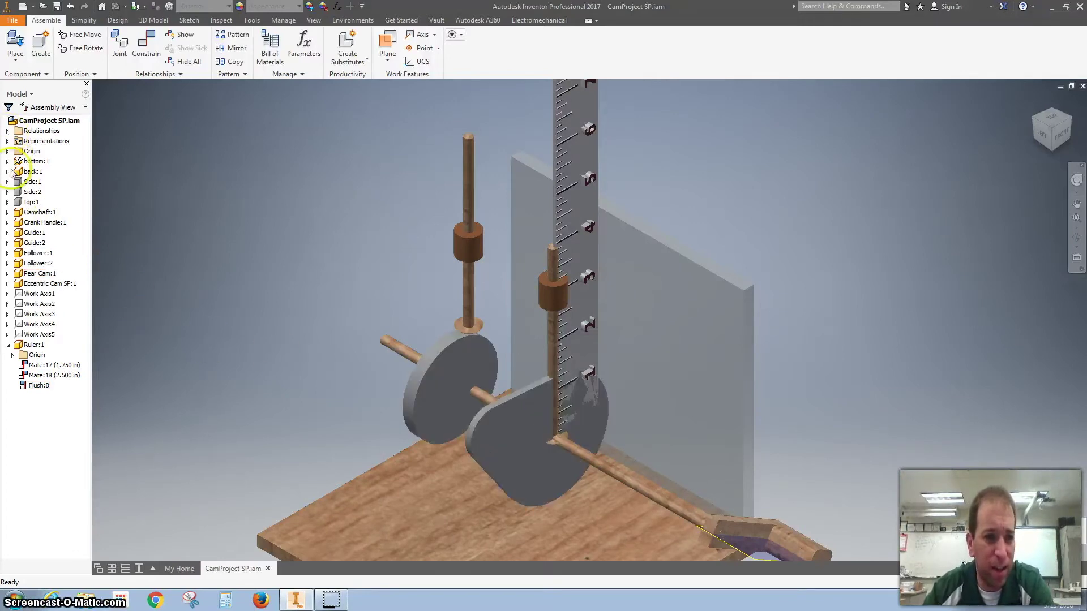
click(533, 468)
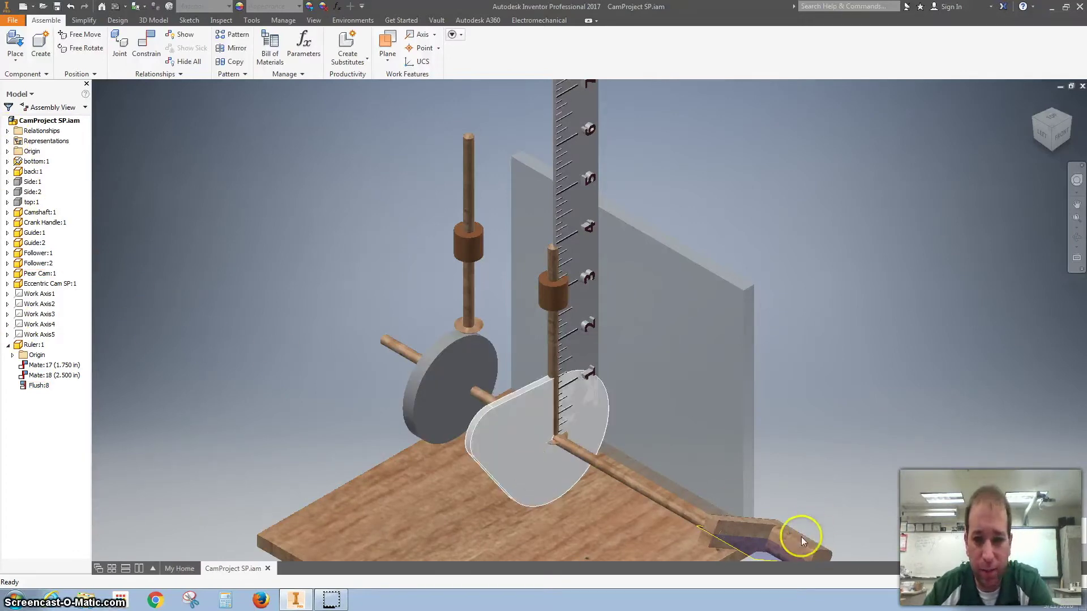
click(807, 552)
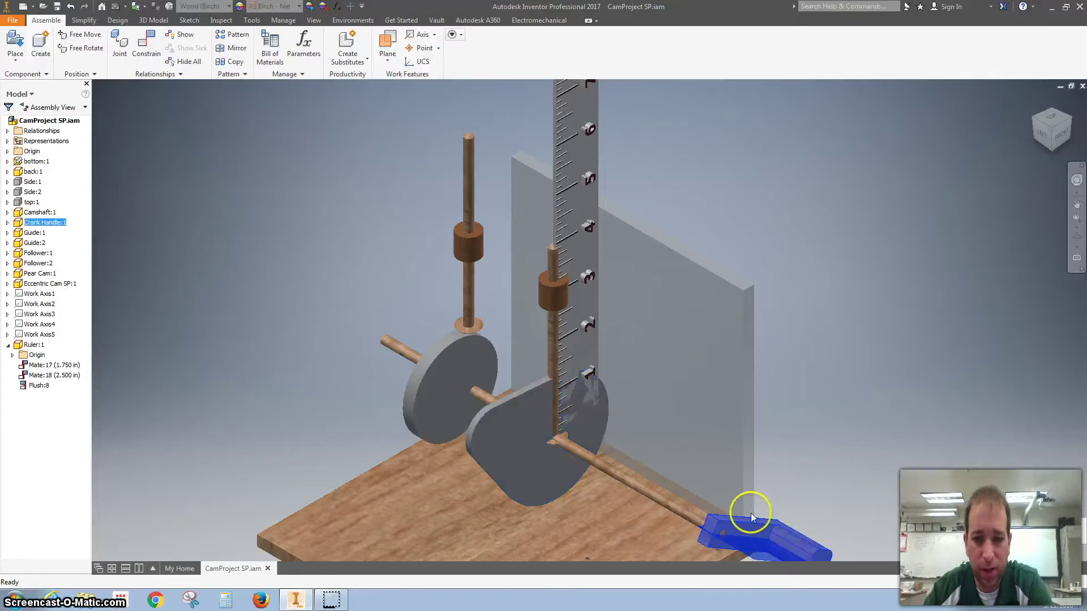
middle_drag(686, 446, 680, 378)
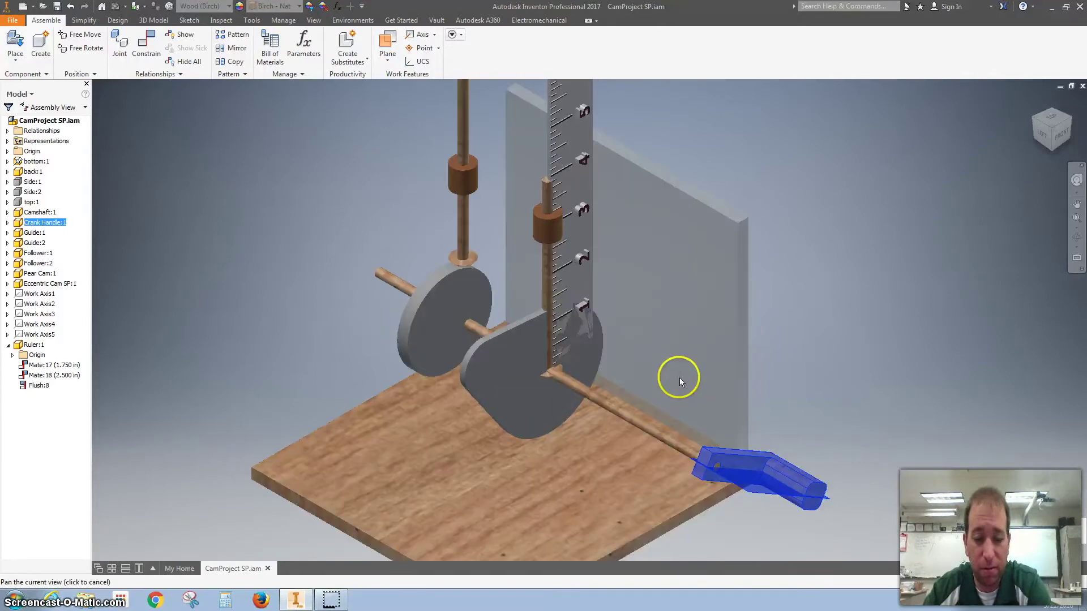
drag(799, 486, 701, 433)
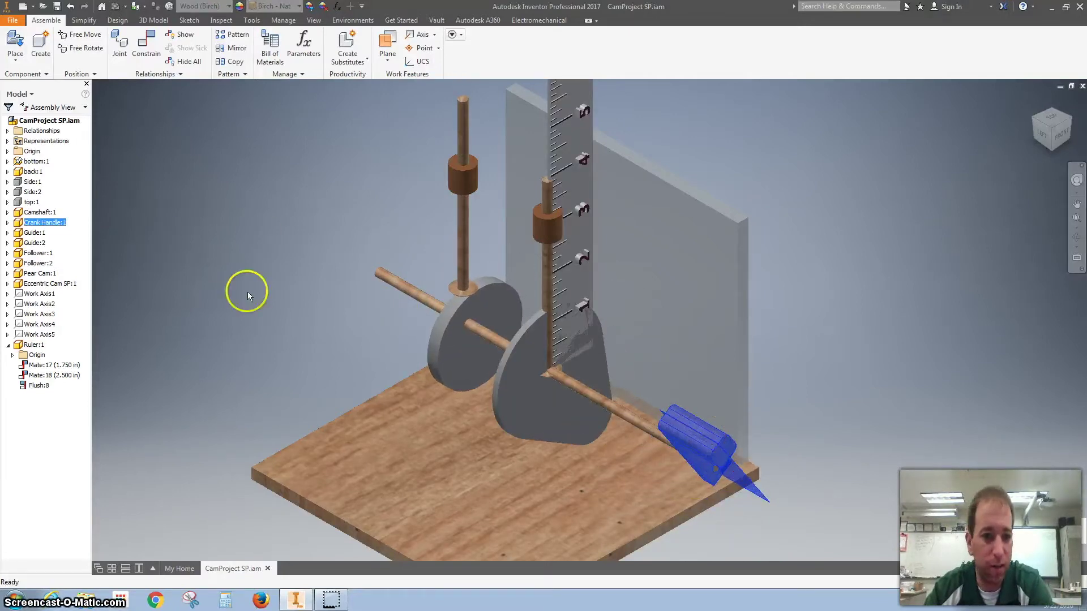
Step: Delete the pear cam's Transitional:2 constraint
click(513, 366)
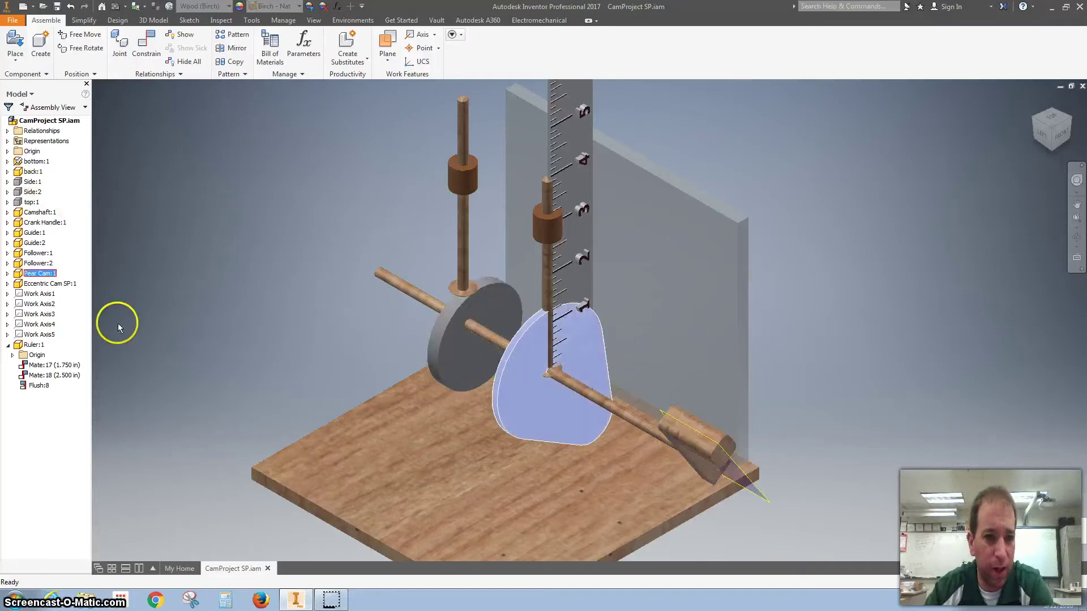
click(7, 274)
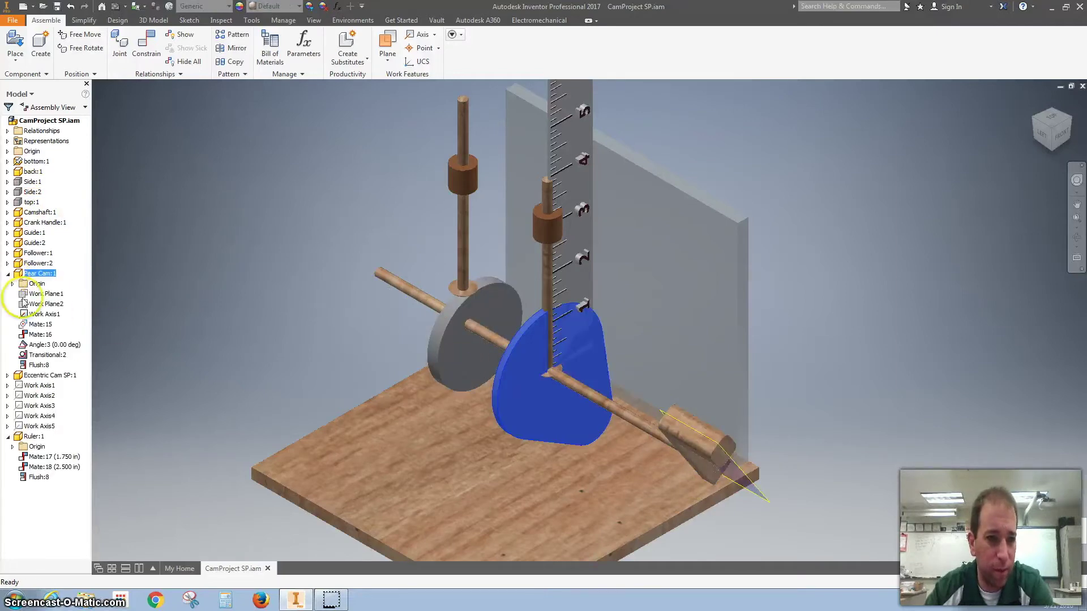
click(41, 356)
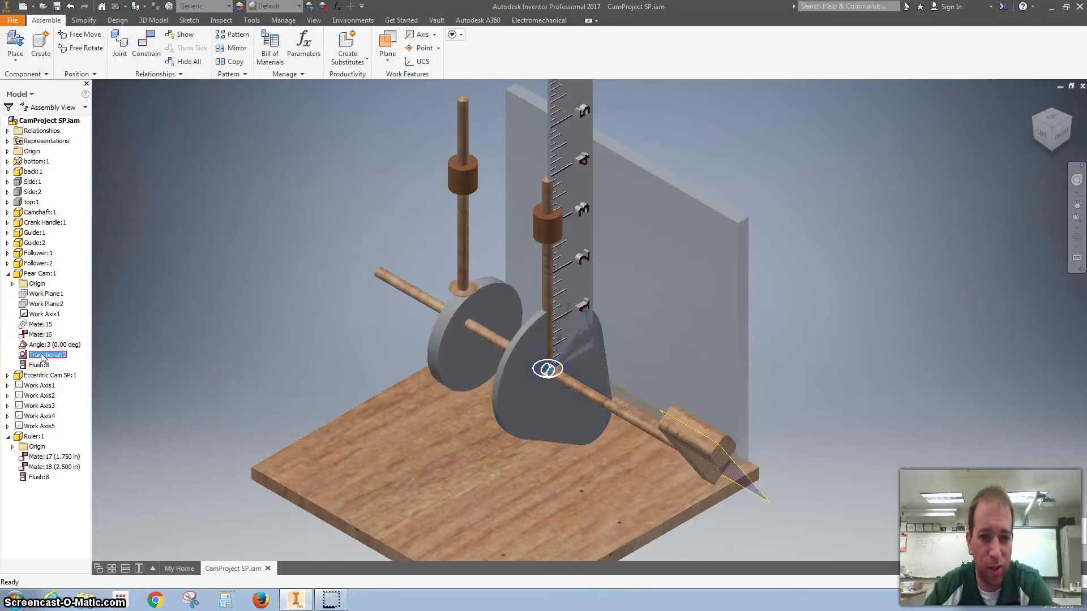
right_click(42, 356)
click(62, 373)
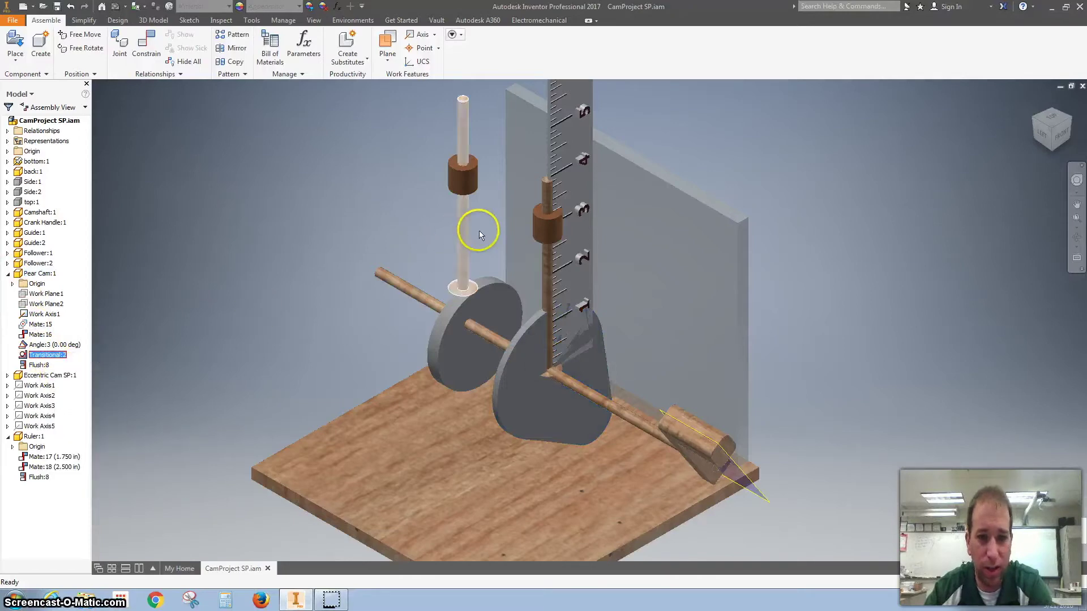
Step: Drag the freed follower rod upward off the pear cam
drag(551, 271, 549, 256)
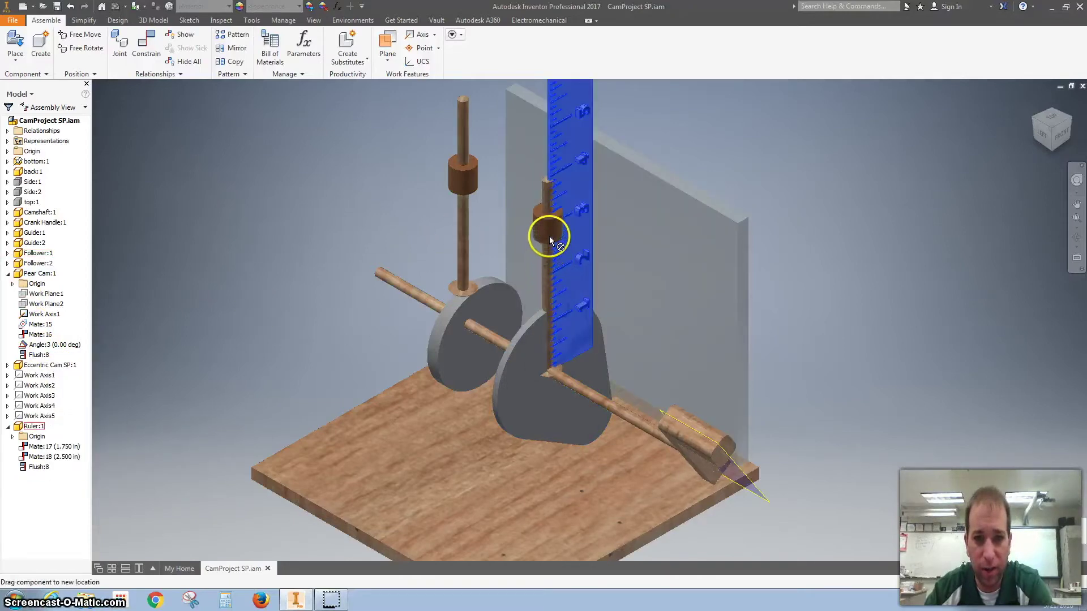
drag(551, 213, 545, 106)
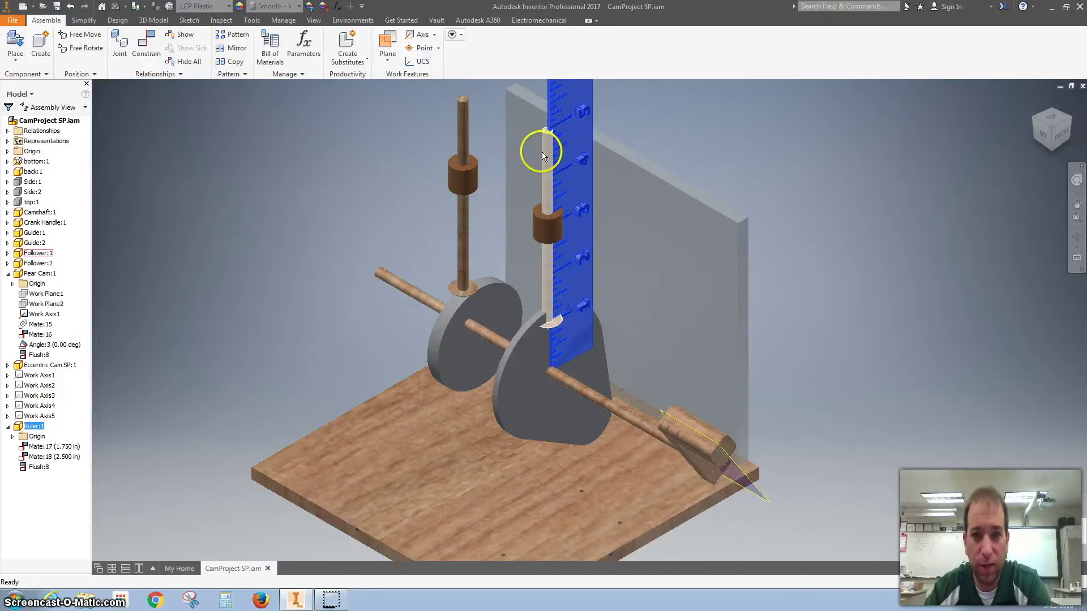
click(148, 53)
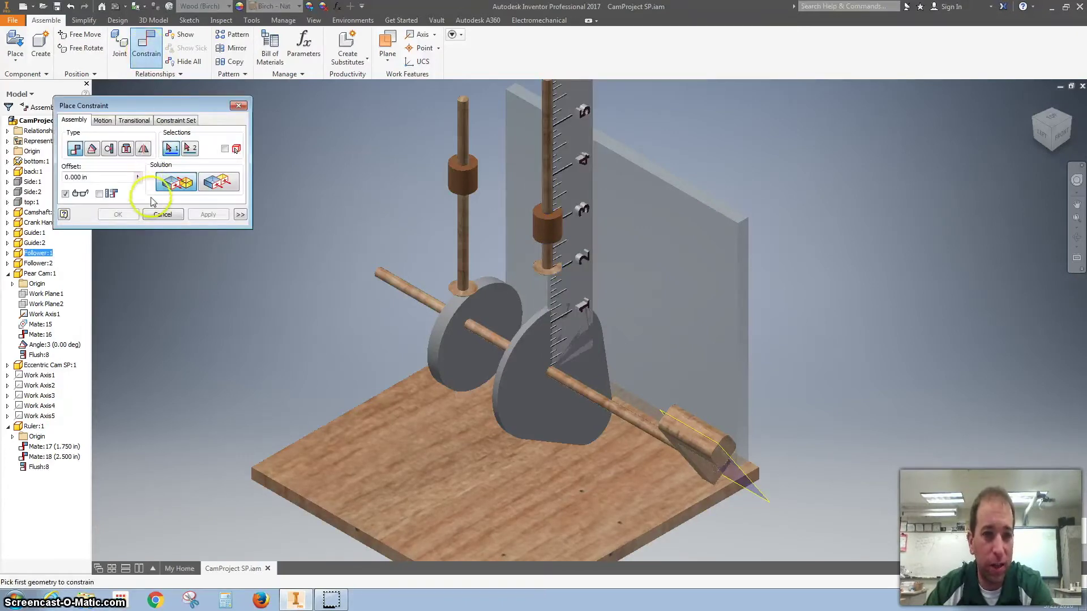
Step: Create a transitional constraint between the follower's bottom face and the pear cam's edge face
click(134, 120)
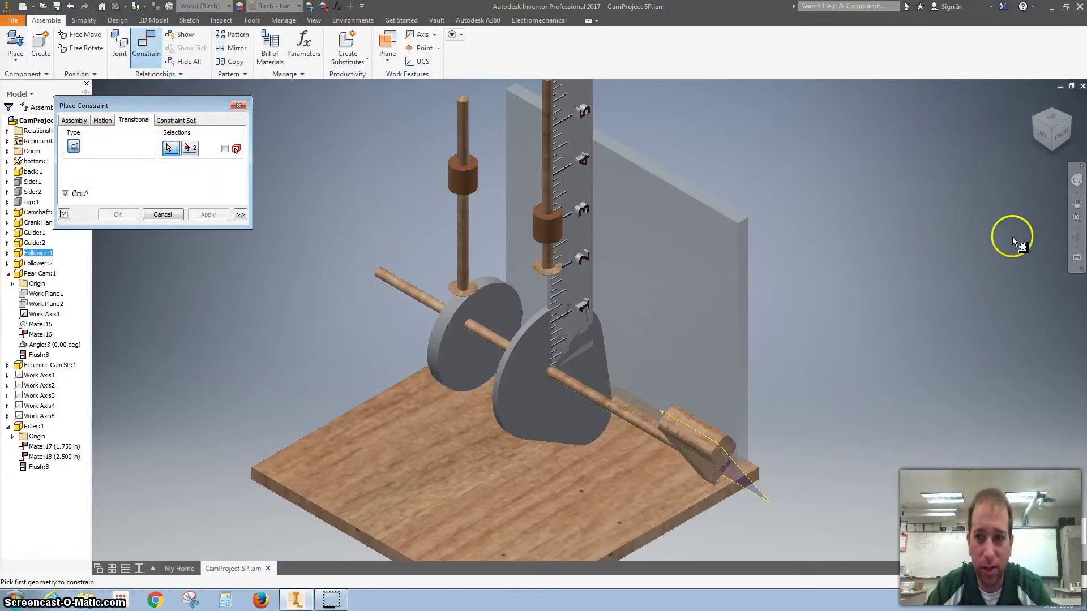
click(1052, 149)
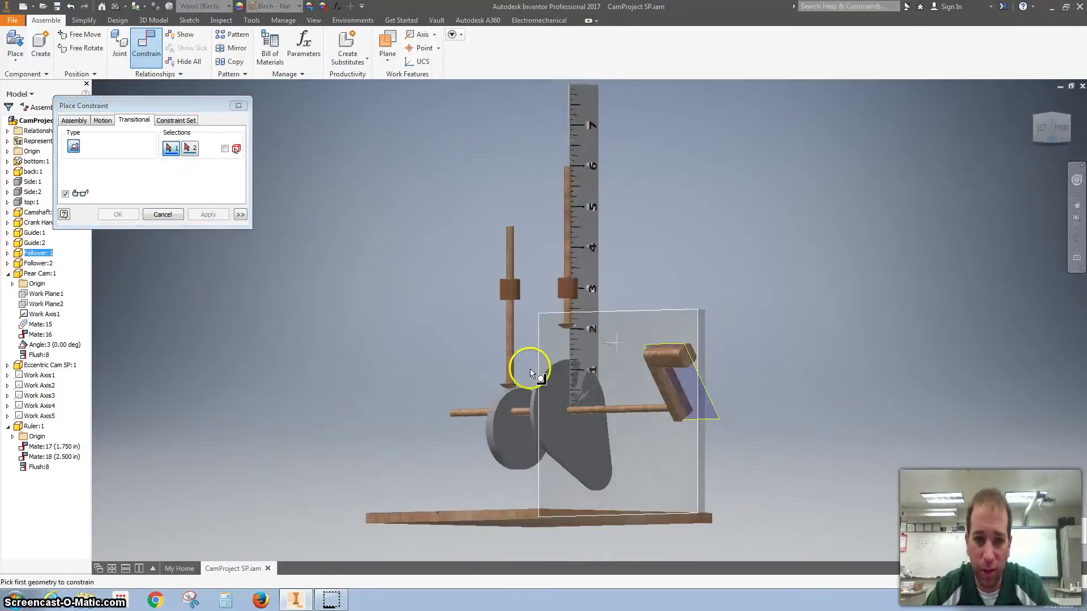
scroll(585, 342, down, 5)
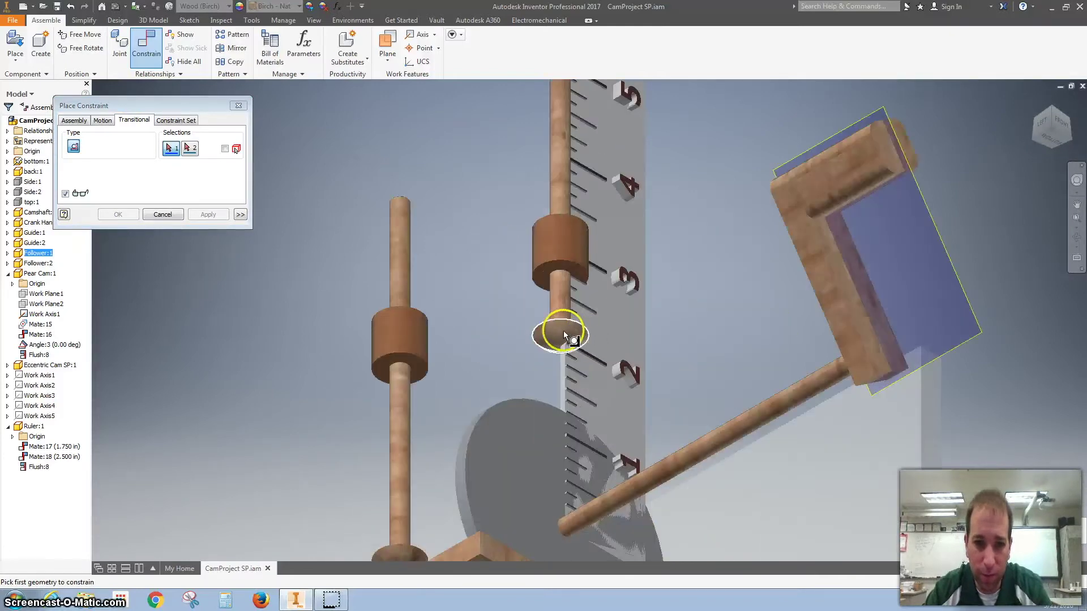
click(563, 331)
click(1052, 105)
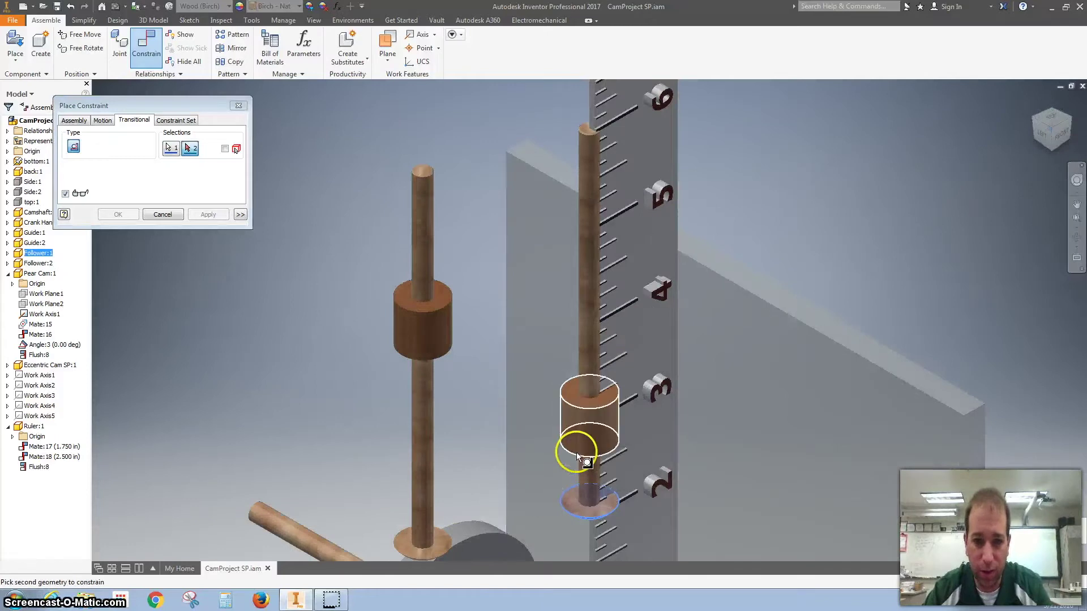
scroll(576, 453, up, 5)
scroll(582, 330, up, 6)
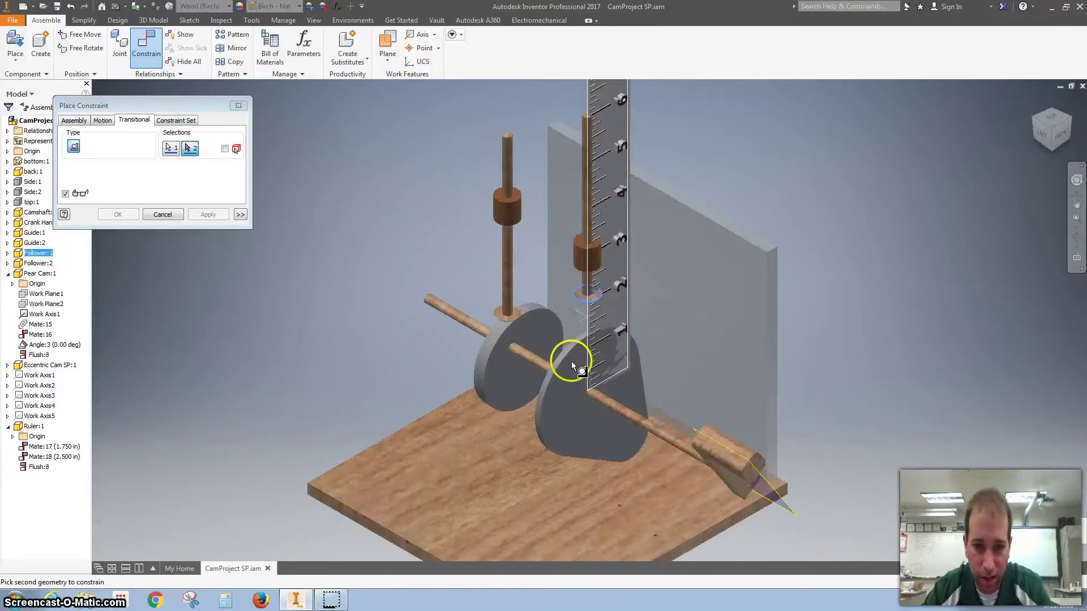
click(601, 289)
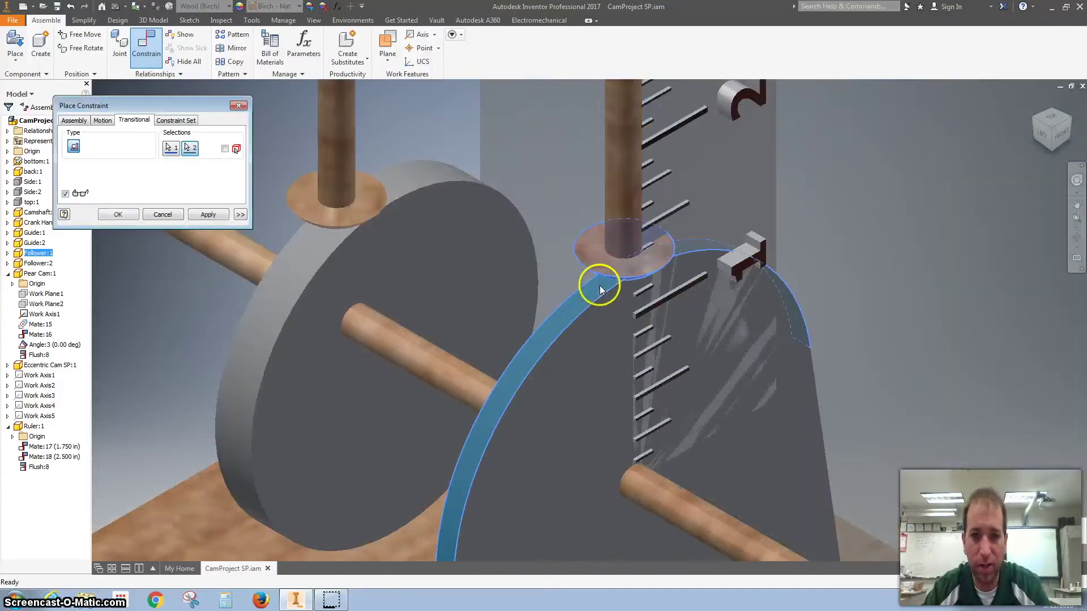
click(211, 214)
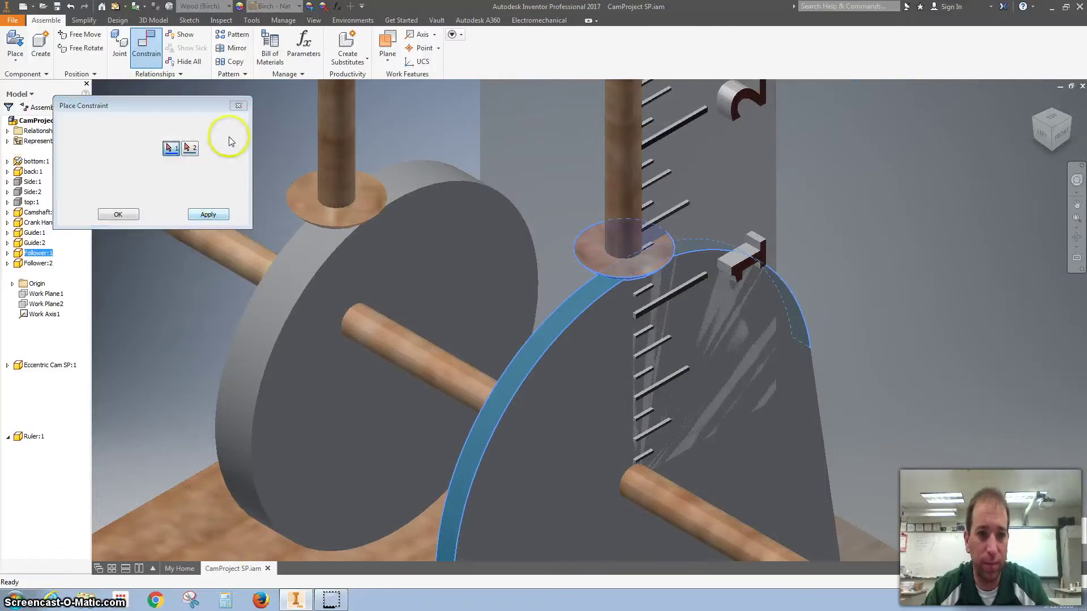
click(238, 106)
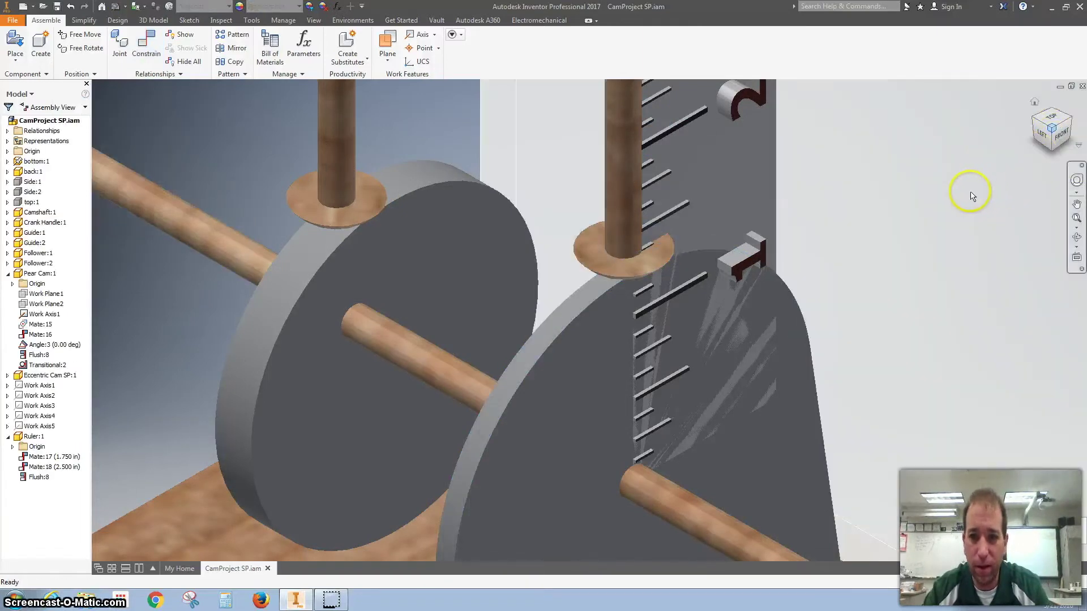
key(Home)
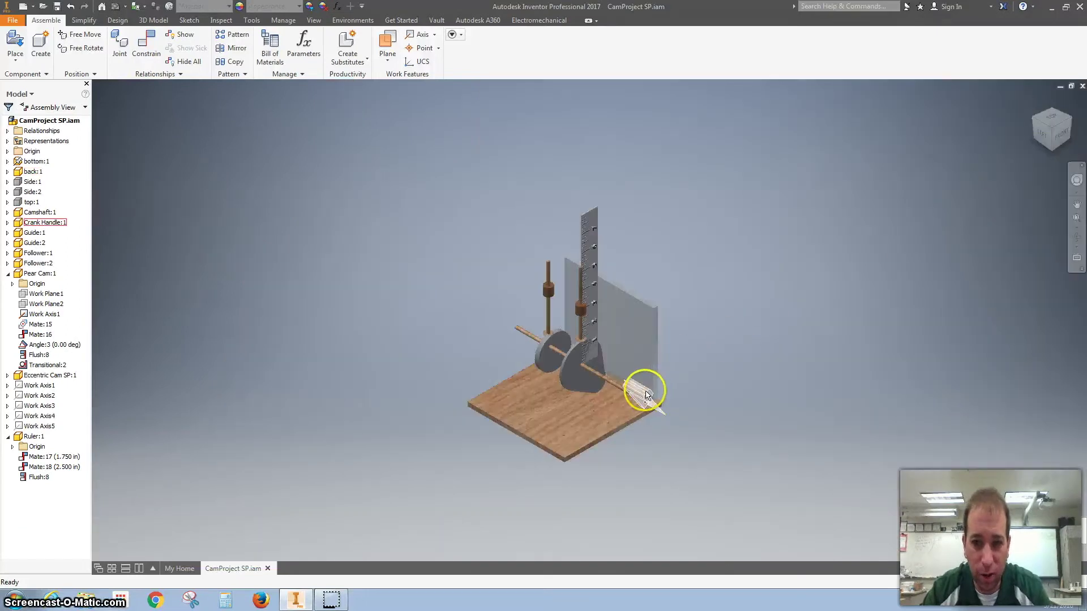
Step: Turn the crank handle to a new angle, then zoom into an angled corner view of it
drag(647, 394, 625, 416)
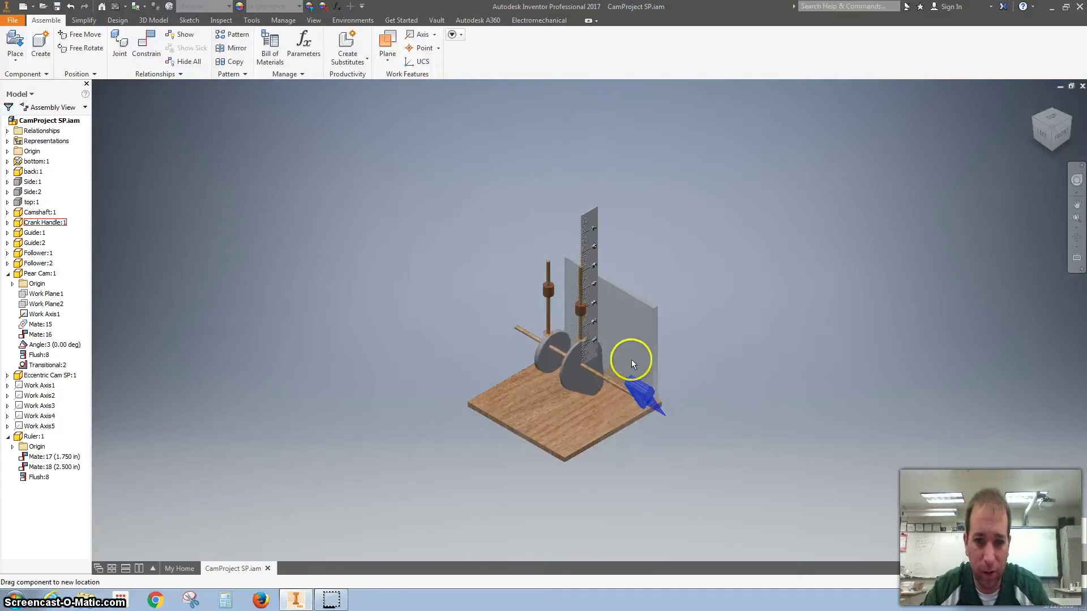
drag(648, 347, 648, 347)
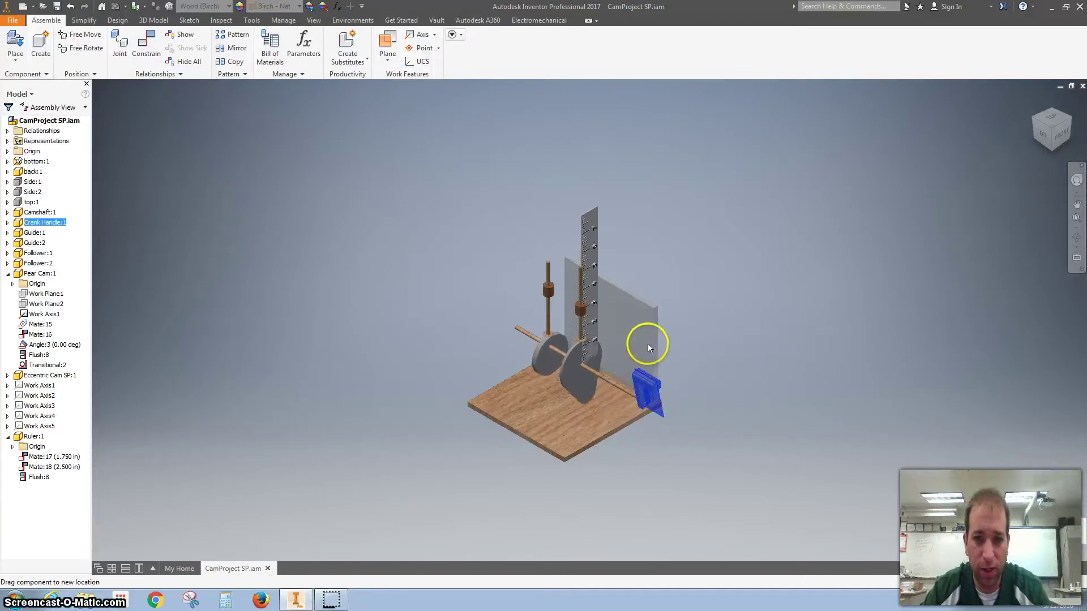
click(1070, 117)
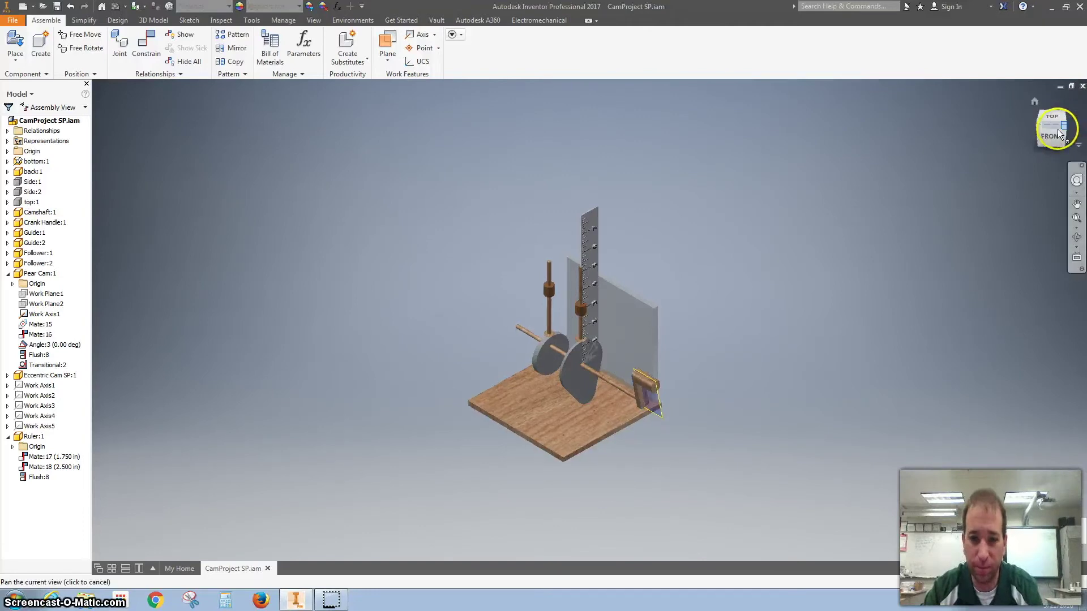
click(1058, 133)
scroll(573, 397, up, 5)
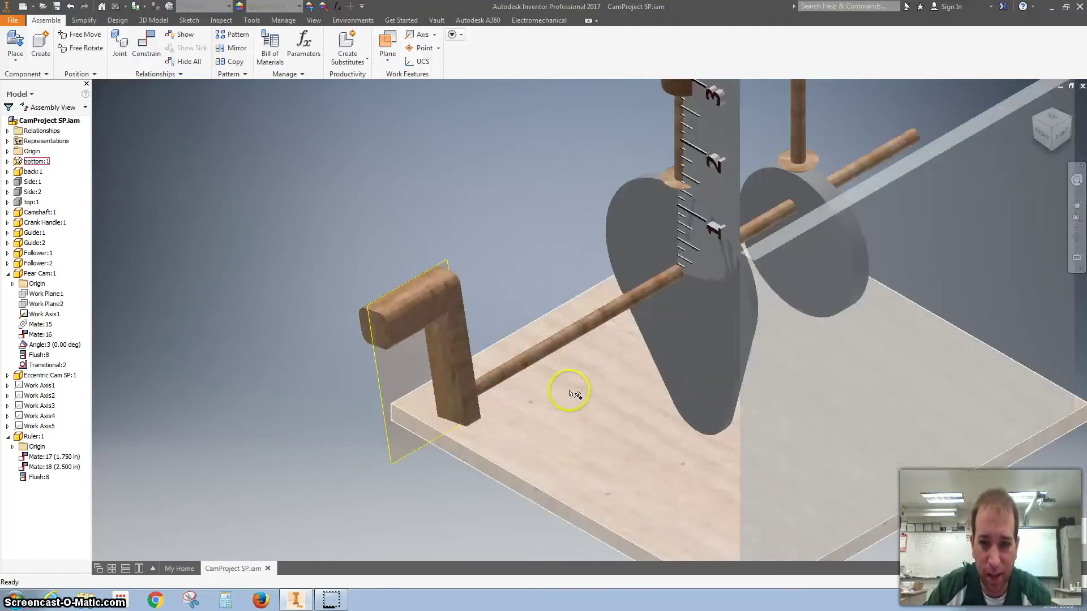
Step: Constrain the vertical plane to the crank handle face with a 0.00 deg angle
click(145, 48)
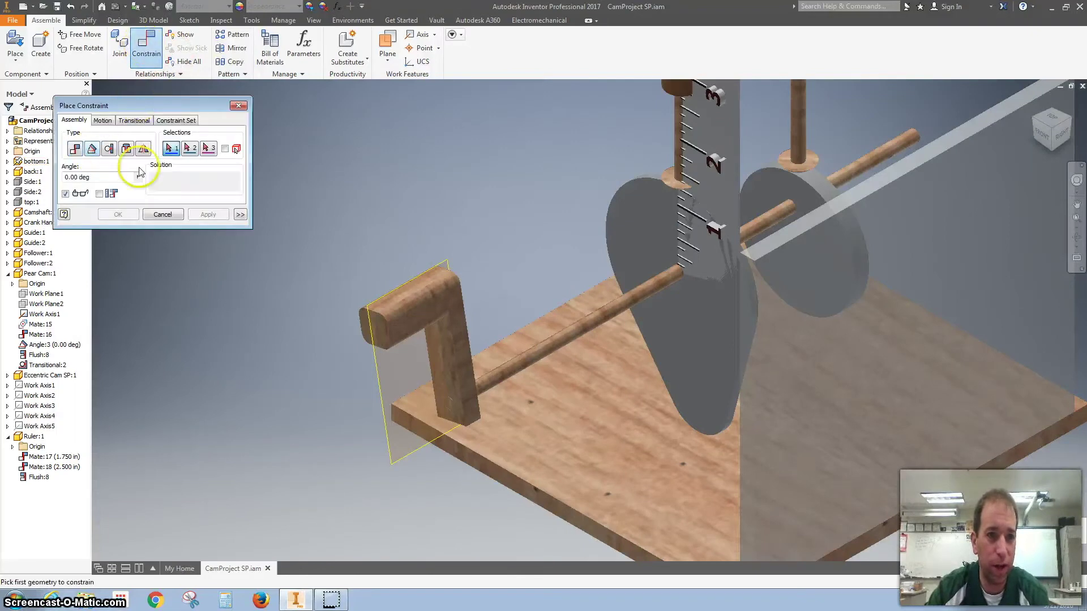
click(780, 301)
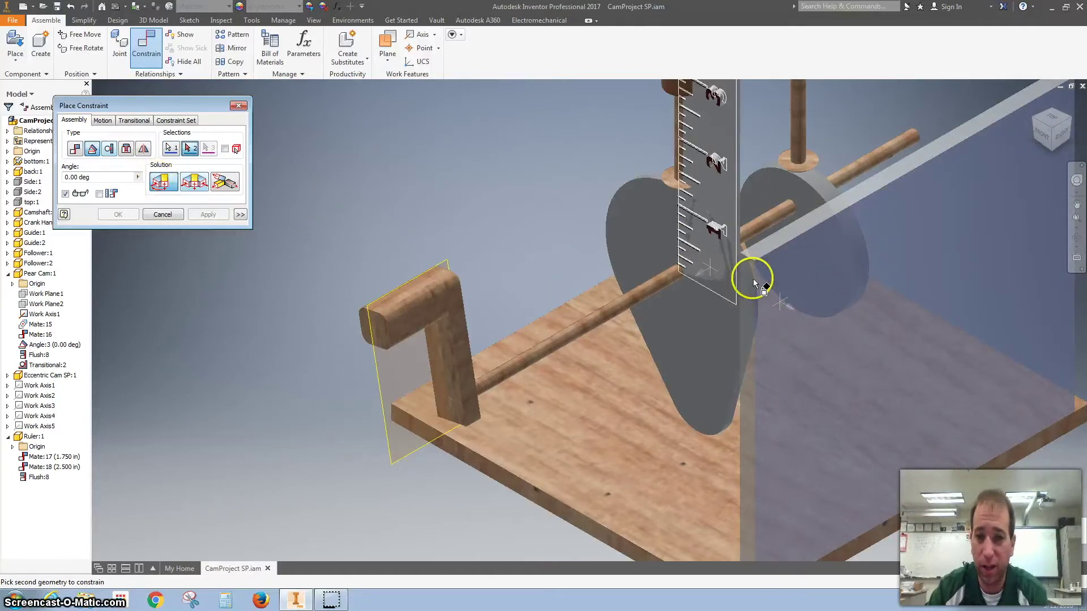
click(429, 312)
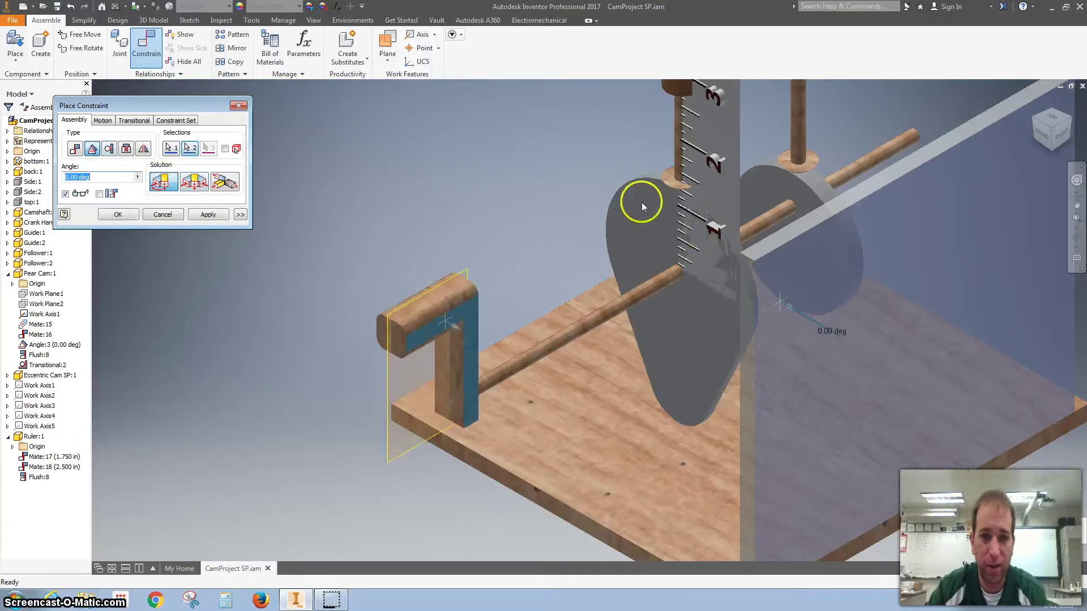
click(208, 214)
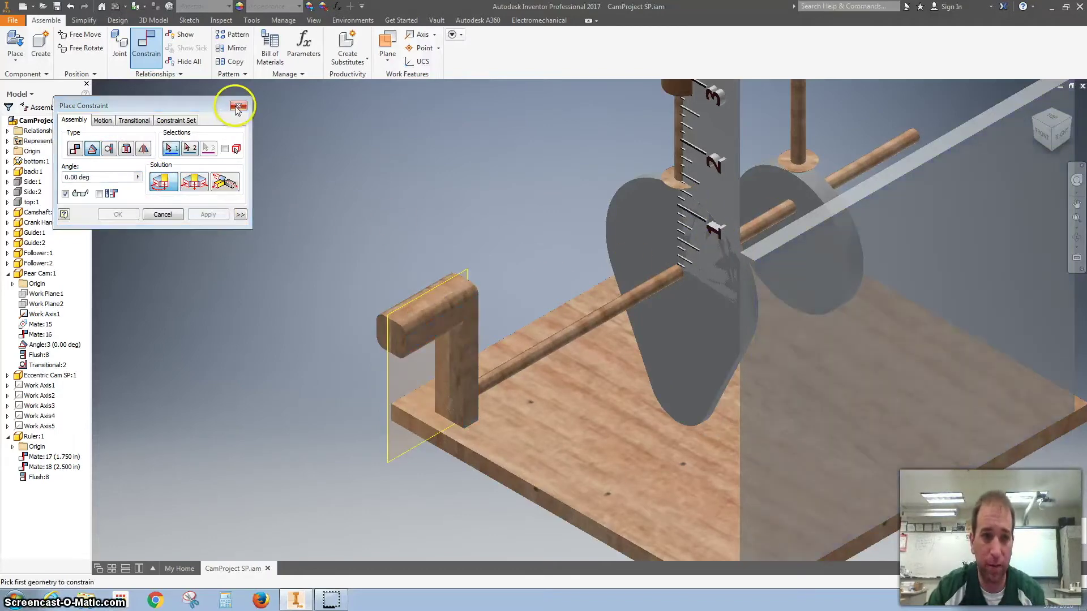
click(238, 105)
scroll(674, 207, up, 3)
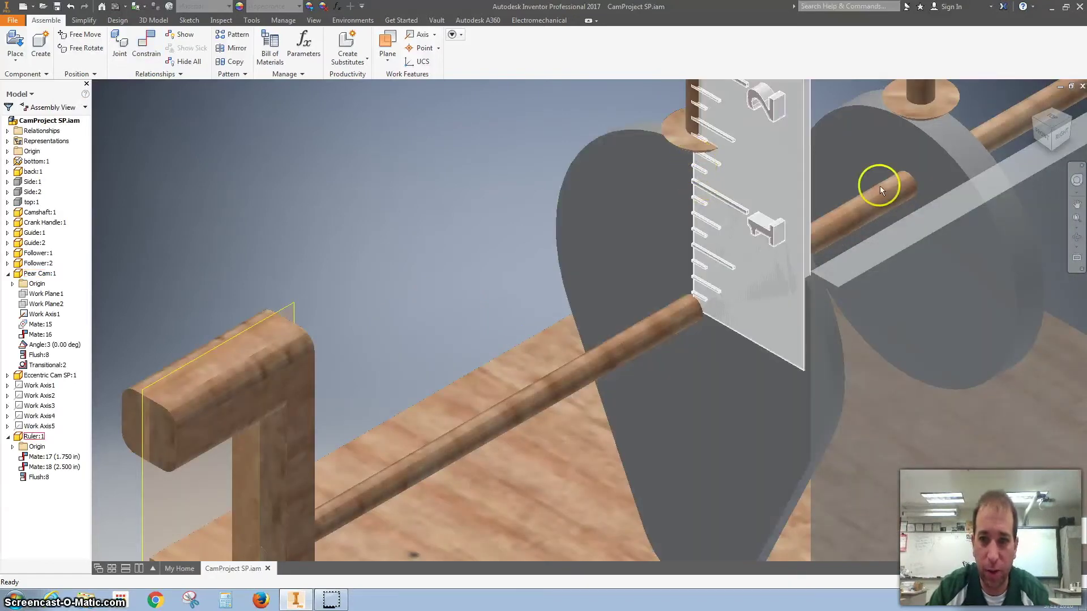
Step: View the ruler and follower tip from the front, zoomed in near the 1¼ in mark
click(1046, 139)
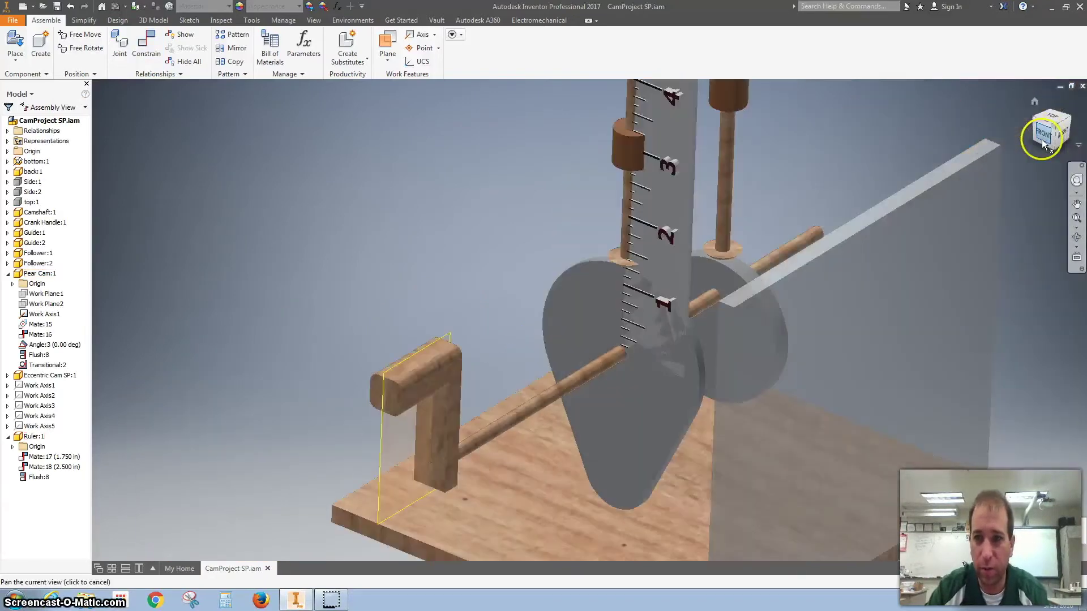
scroll(548, 347, up, 3)
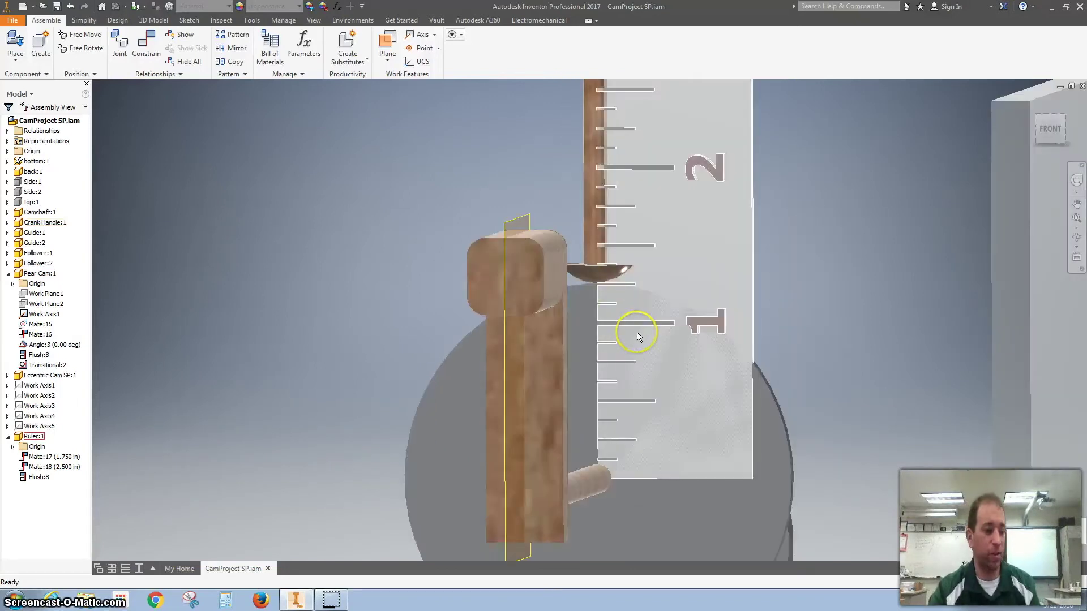
click(655, 353)
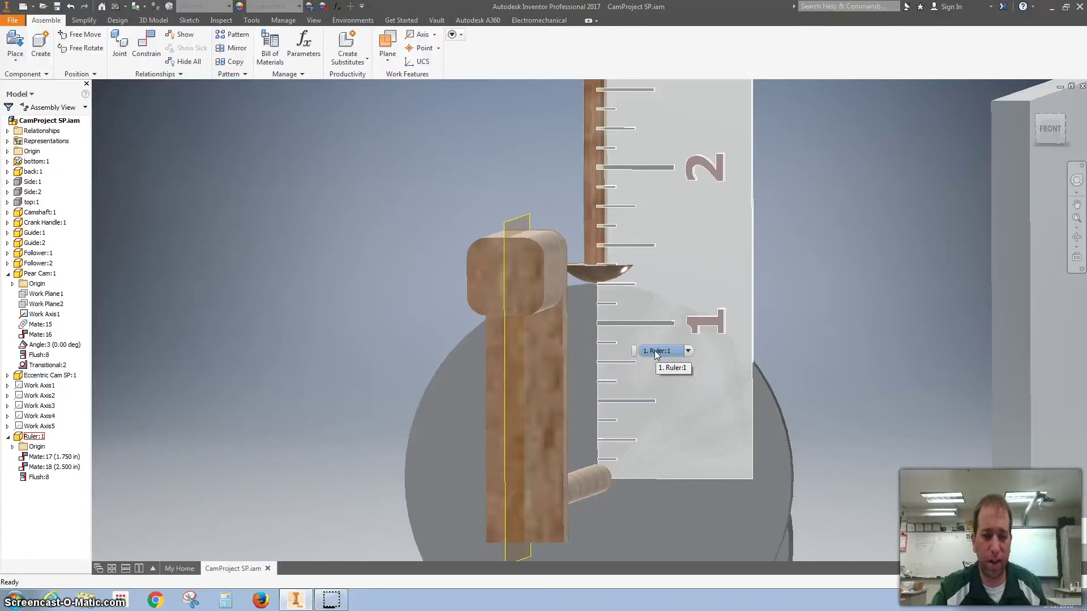
click(457, 264)
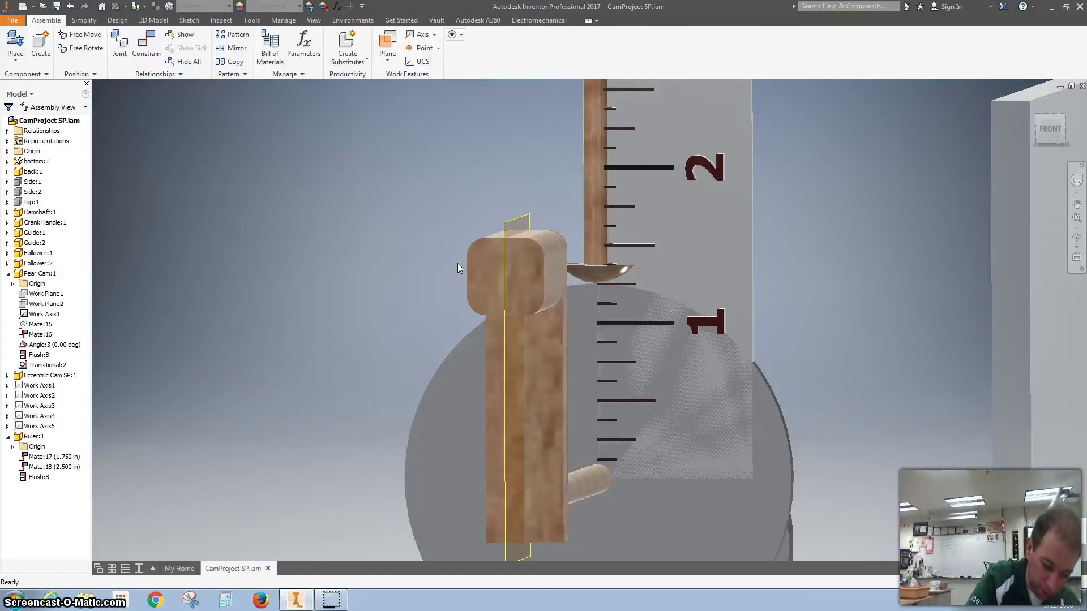
Step: Expand Relationships and step the Angle:4 crank constraint to 45, then 90 degrees
click(8, 131)
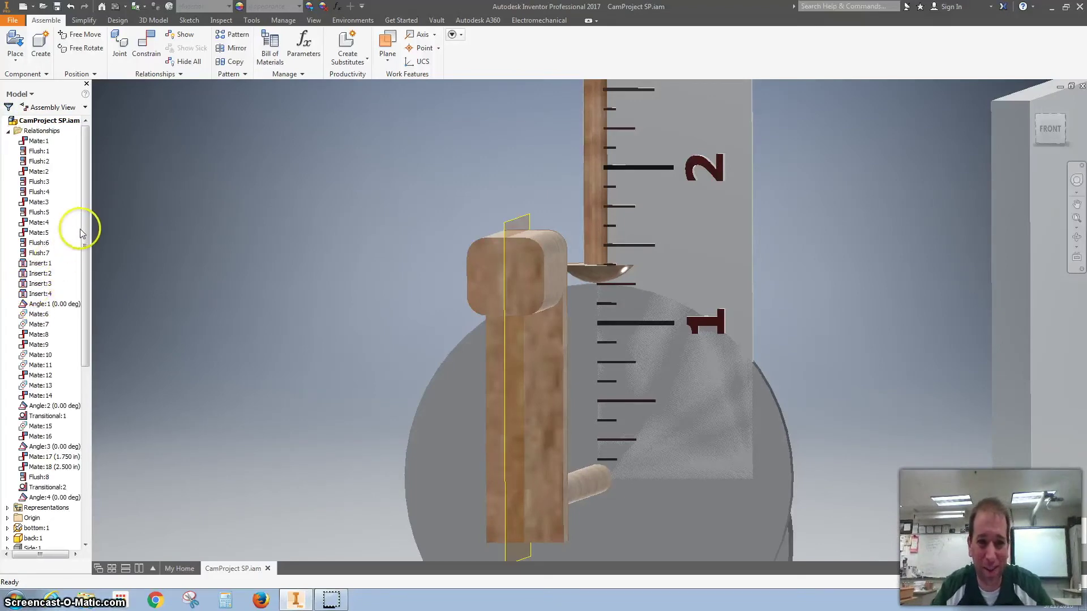
click(41, 498)
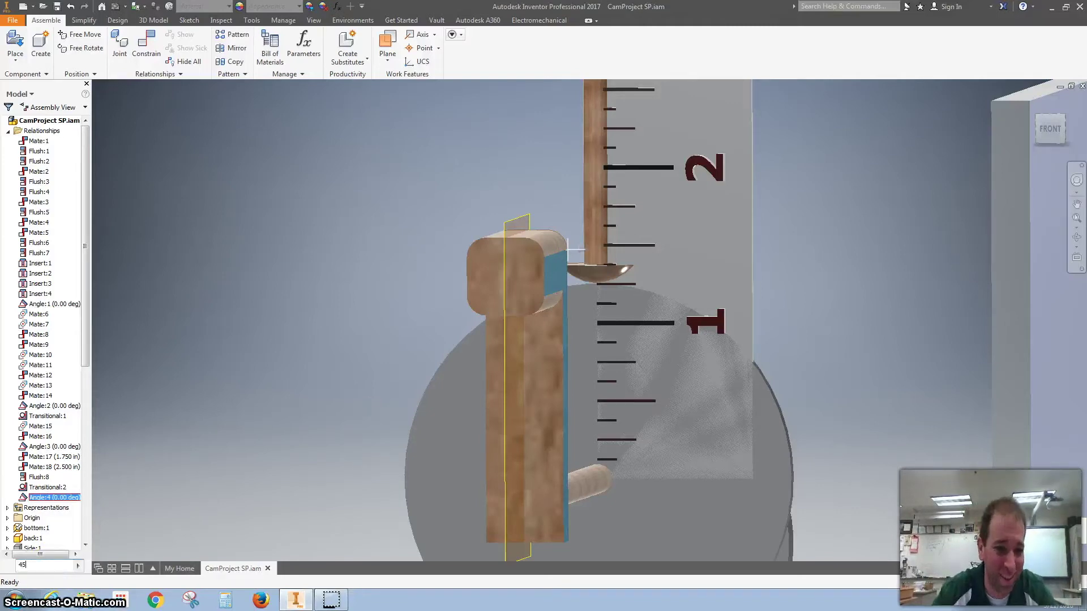
key(Return)
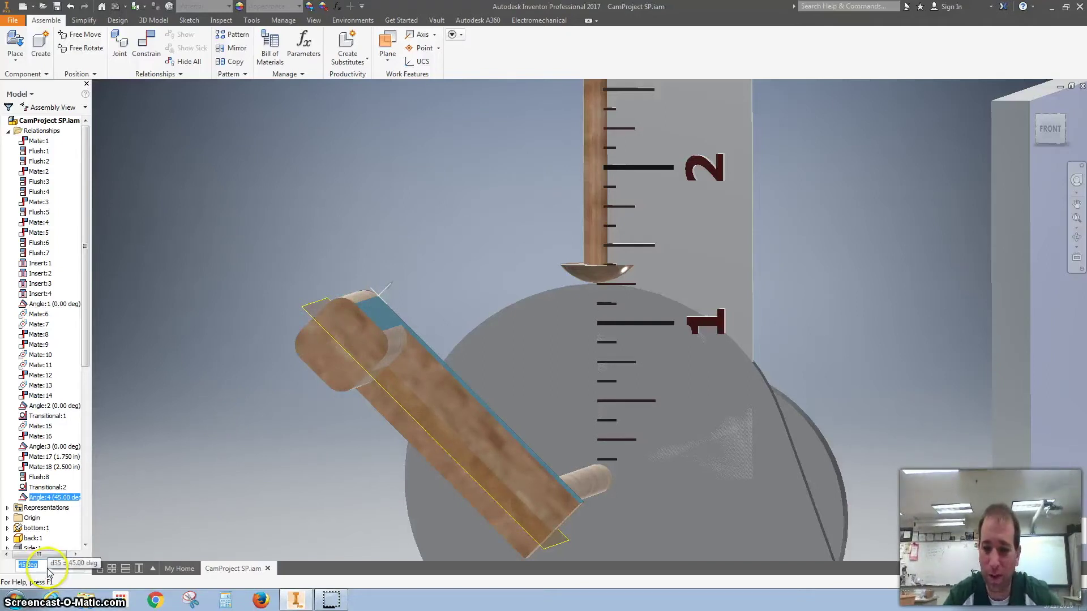
key(Return)
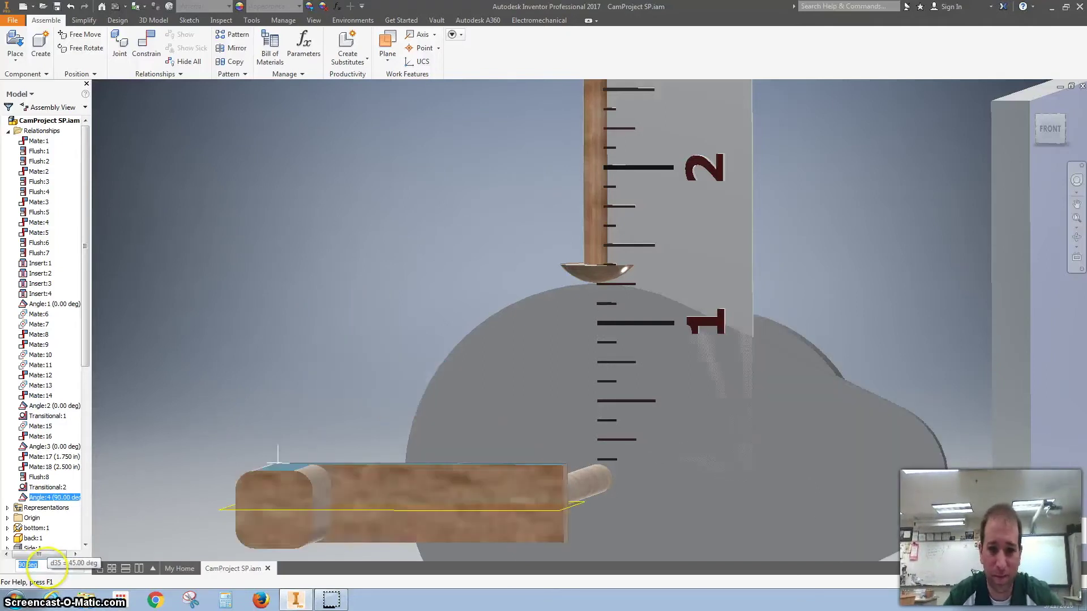
Step: Reselect Angle:4 and set the crank angle to 135 degrees
click(288, 486)
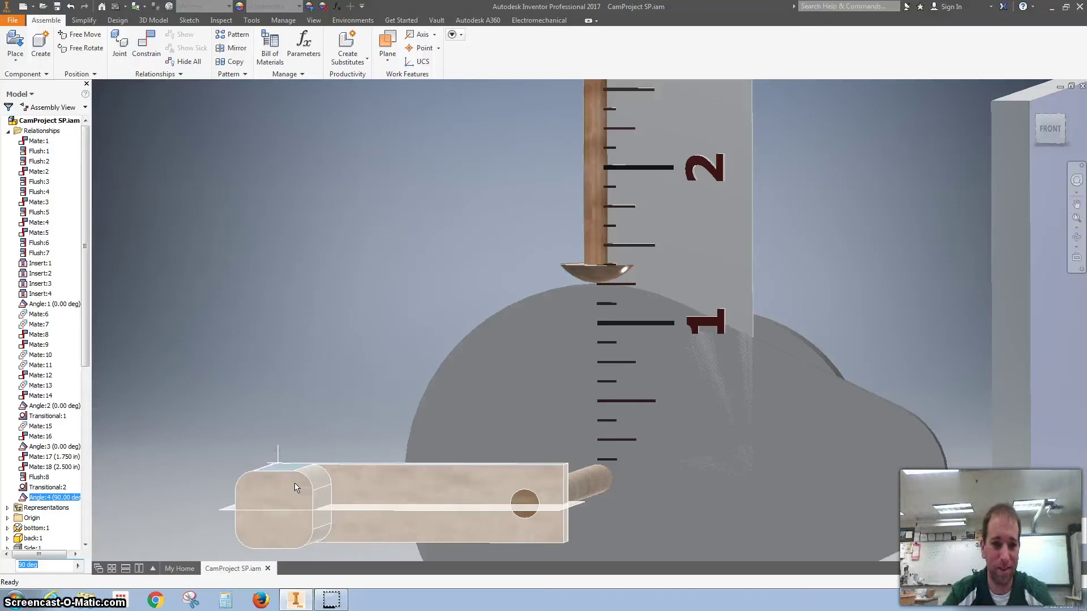
click(182, 388)
click(140, 327)
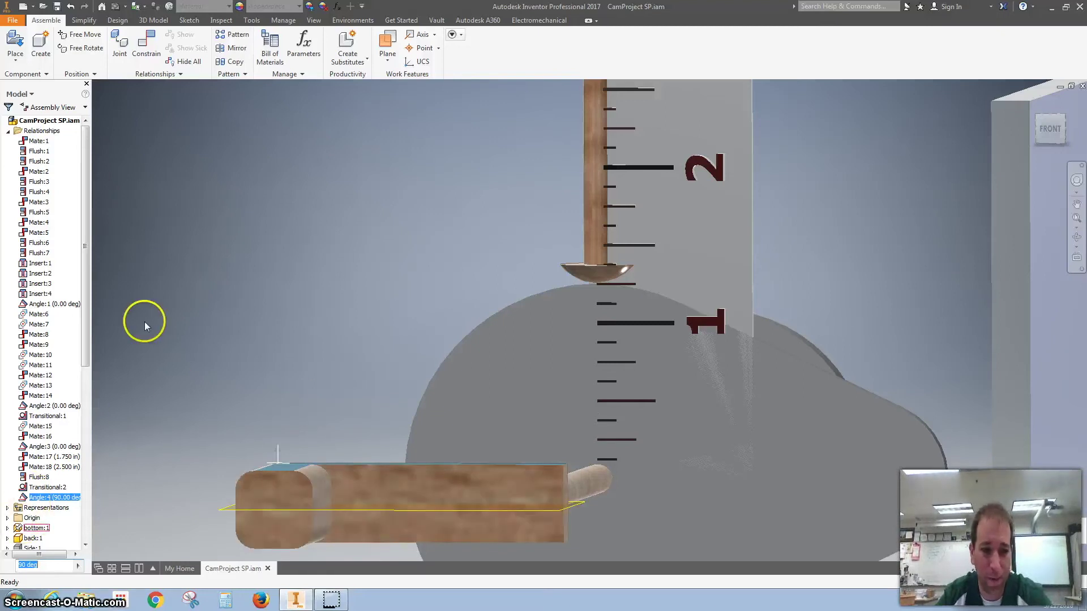
right_click(51, 496)
click(157, 372)
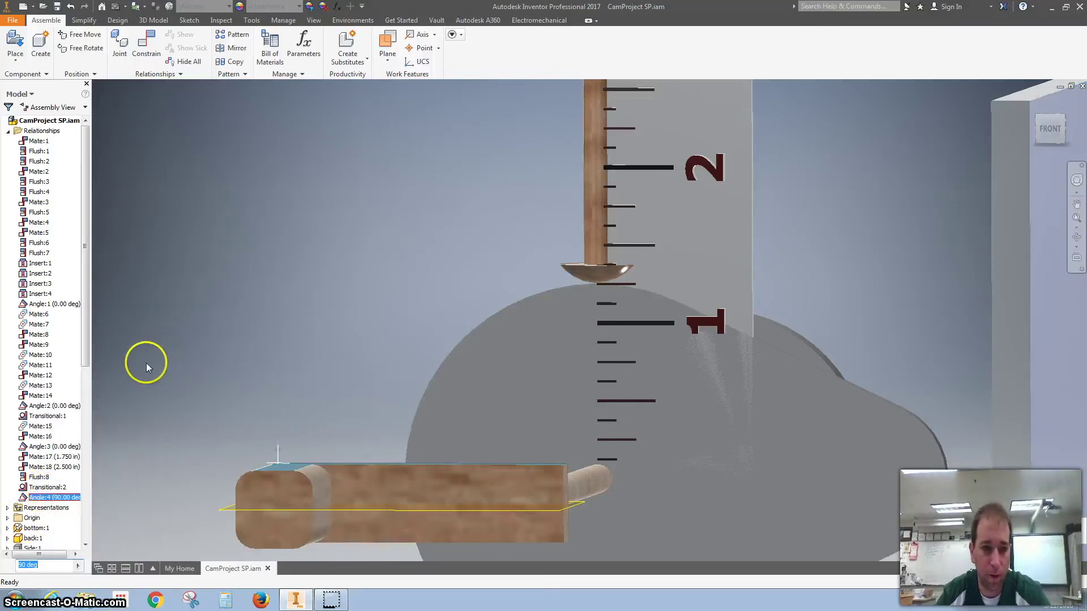
click(52, 497)
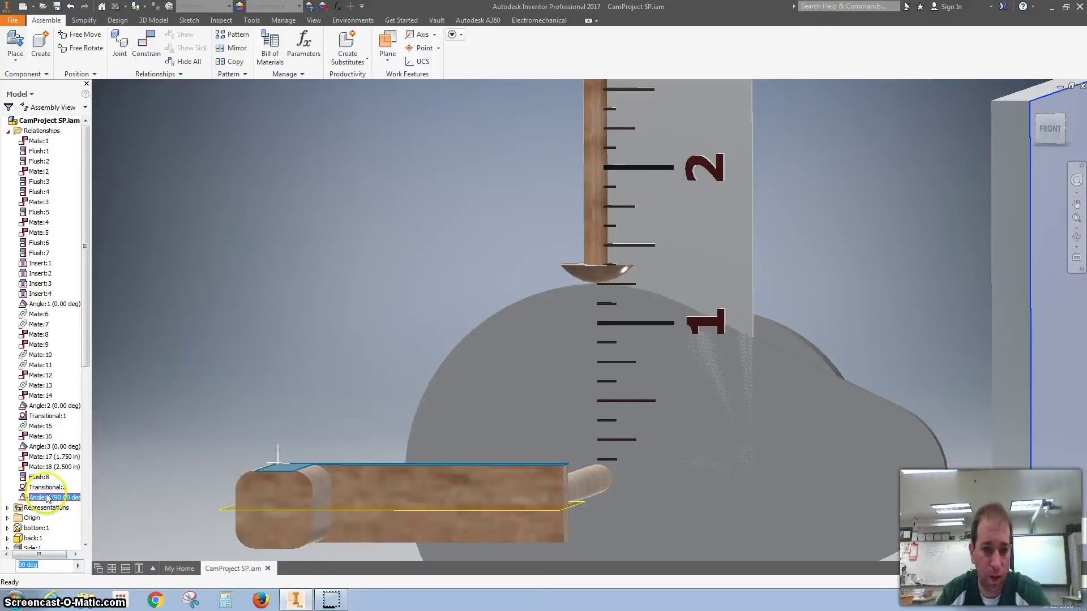
click(46, 566)
text(135)
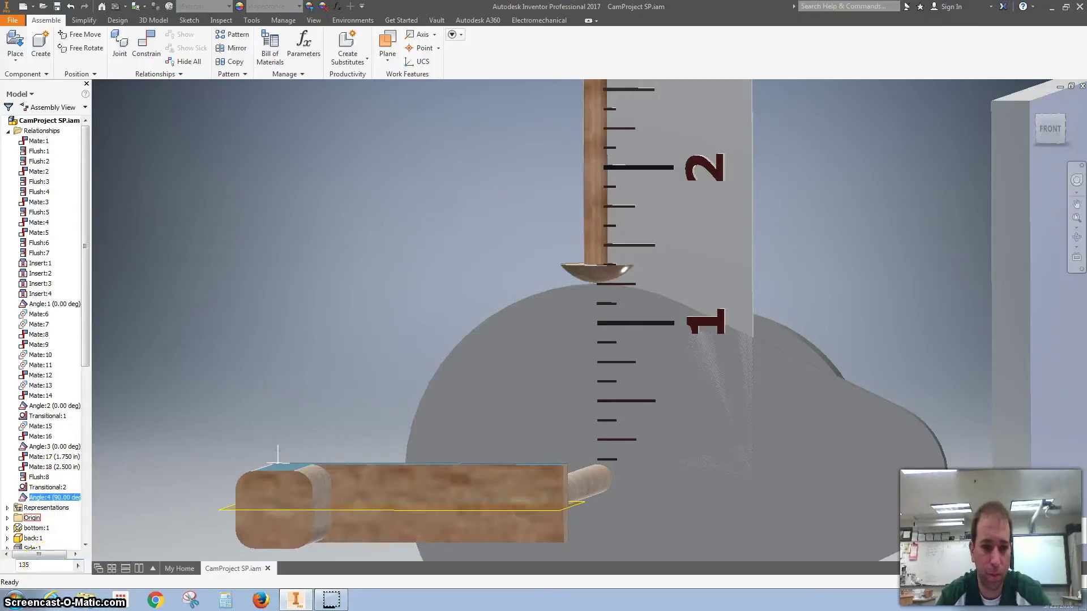
key(Return)
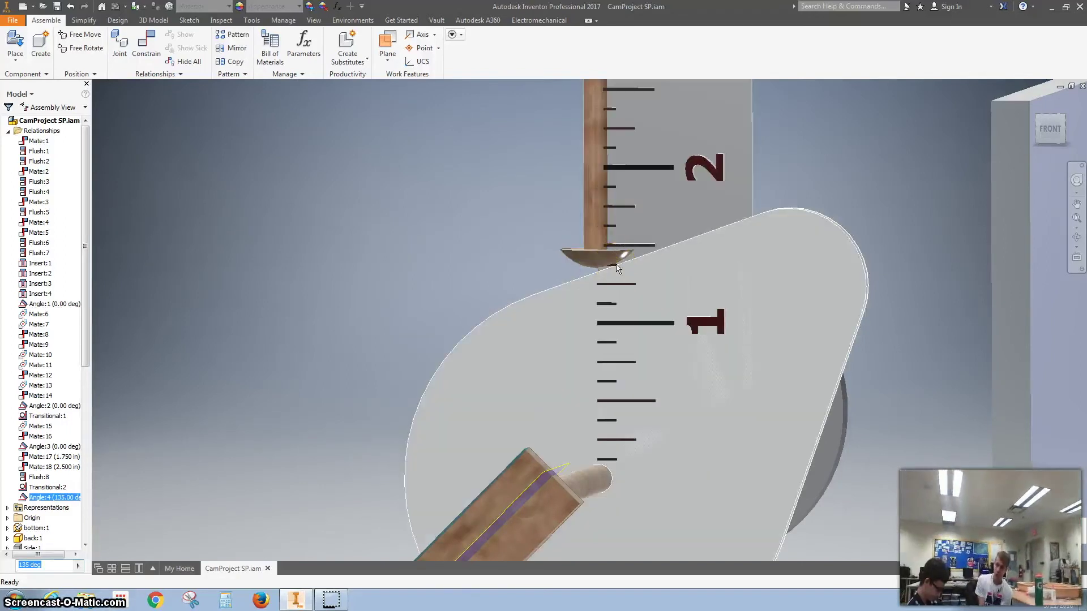
Step: Change the Angle:4 value from 135 to 180 degrees, turning the cam point-up
click(634, 283)
click(43, 500)
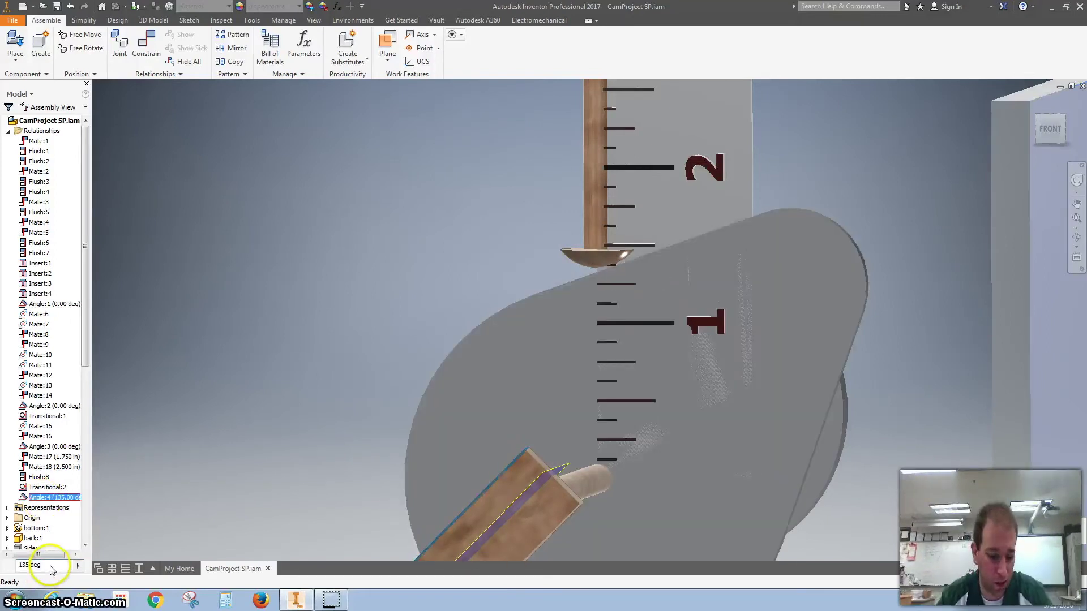
text(180)
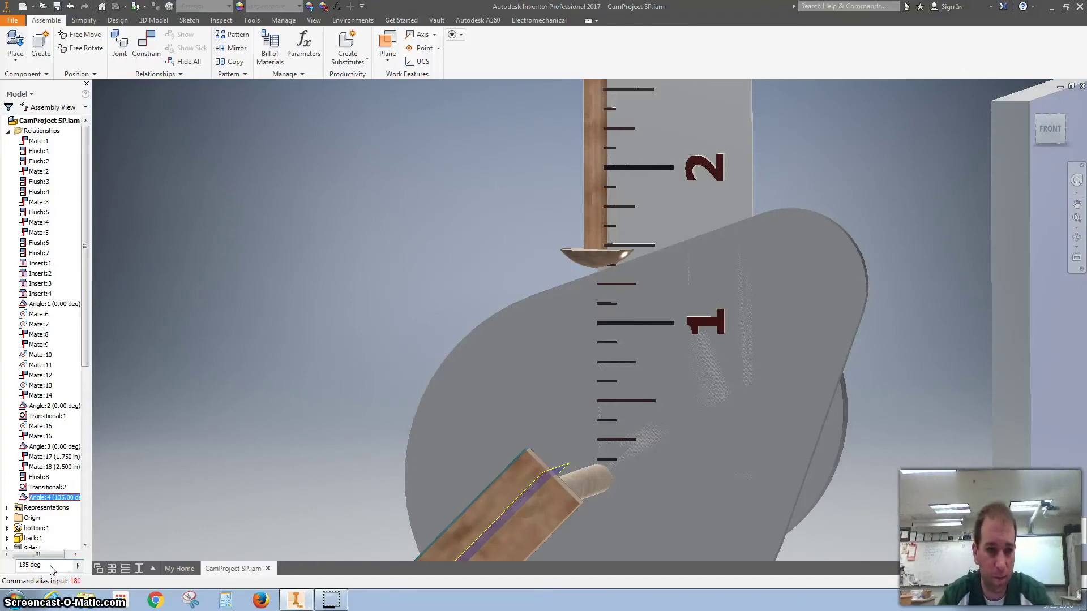
click(50, 566)
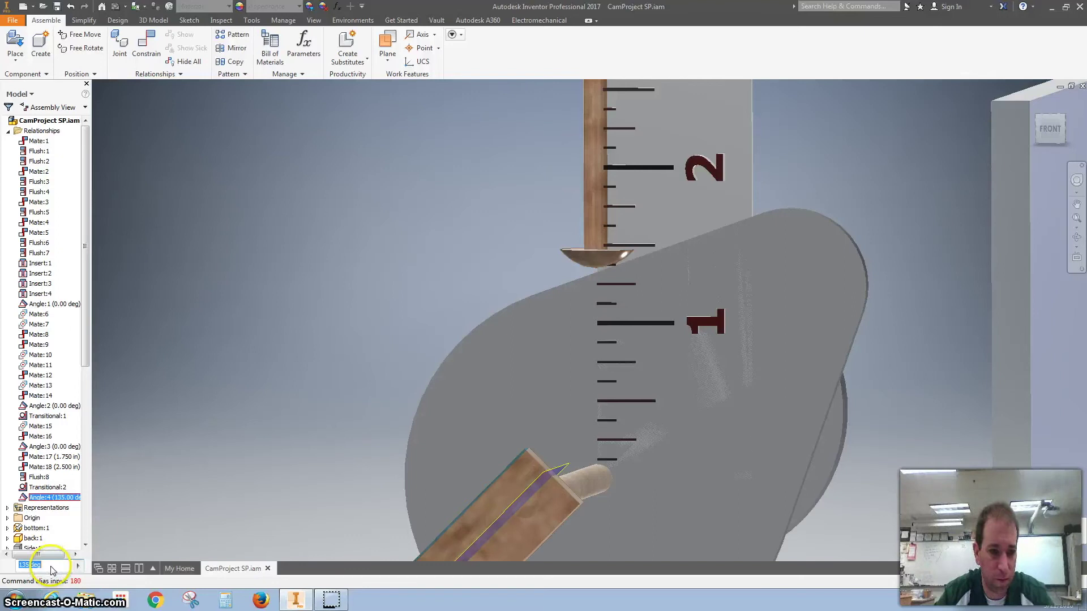
text(180)
key(Return)
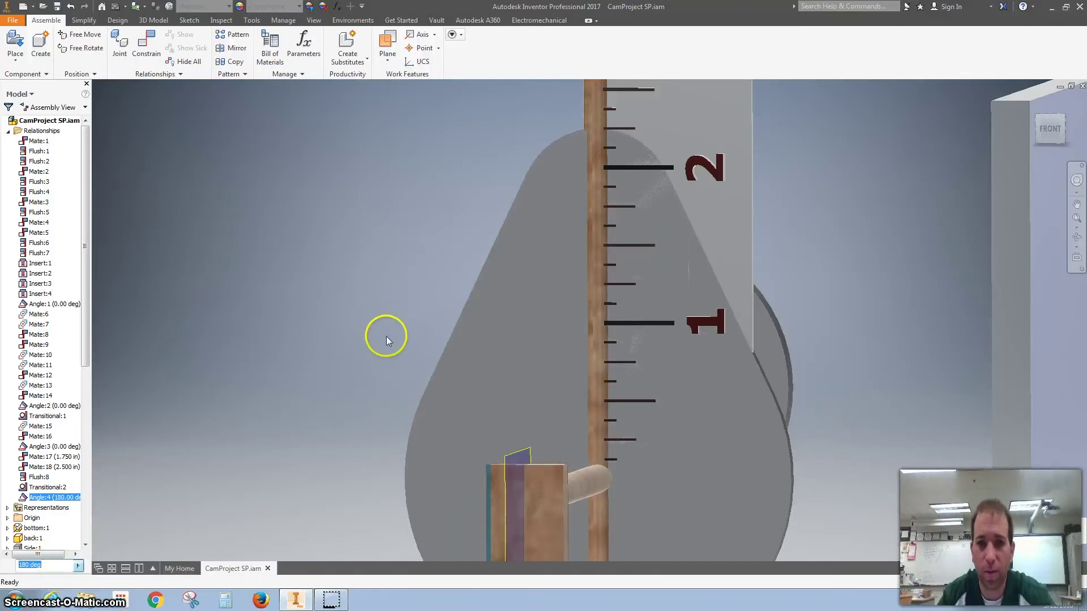
Step: Find the Transitional:2 constraint on the cam in the browser and delete it
click(595, 117)
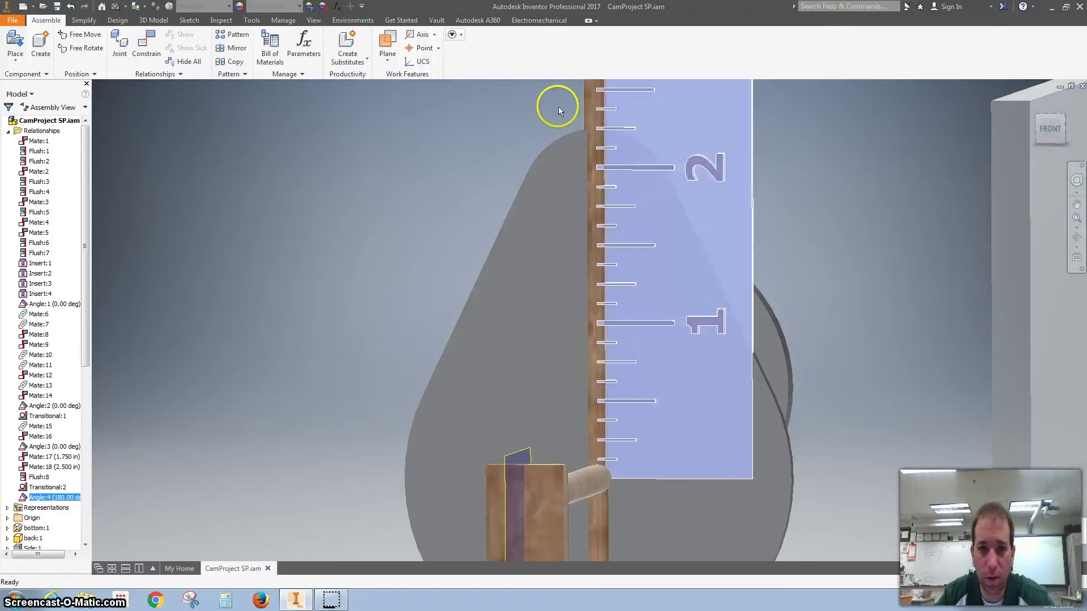
click(477, 380)
scroll(480, 380, down, 5)
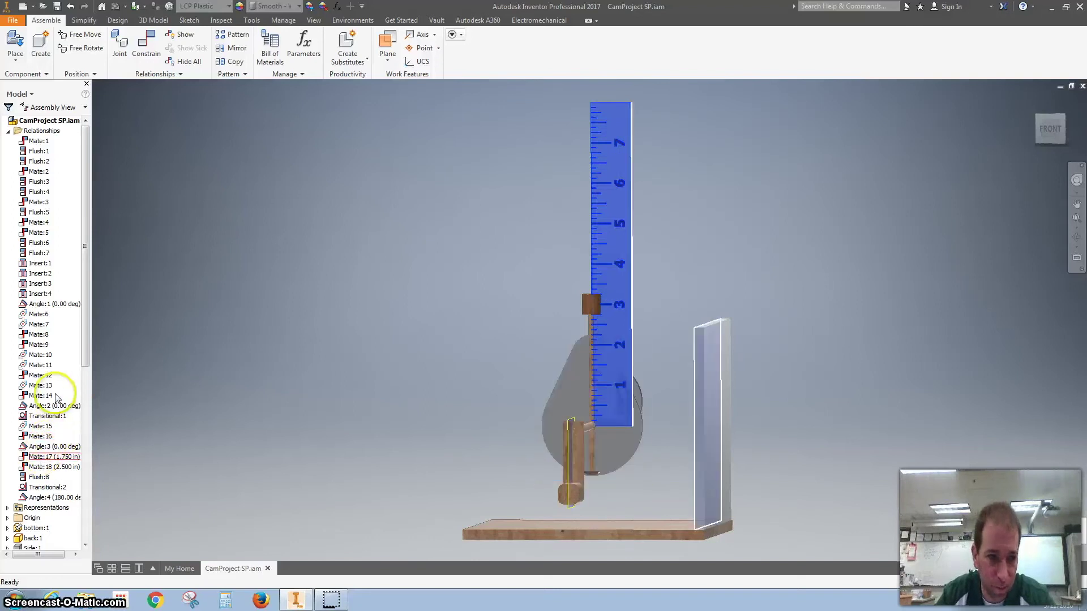
click(43, 416)
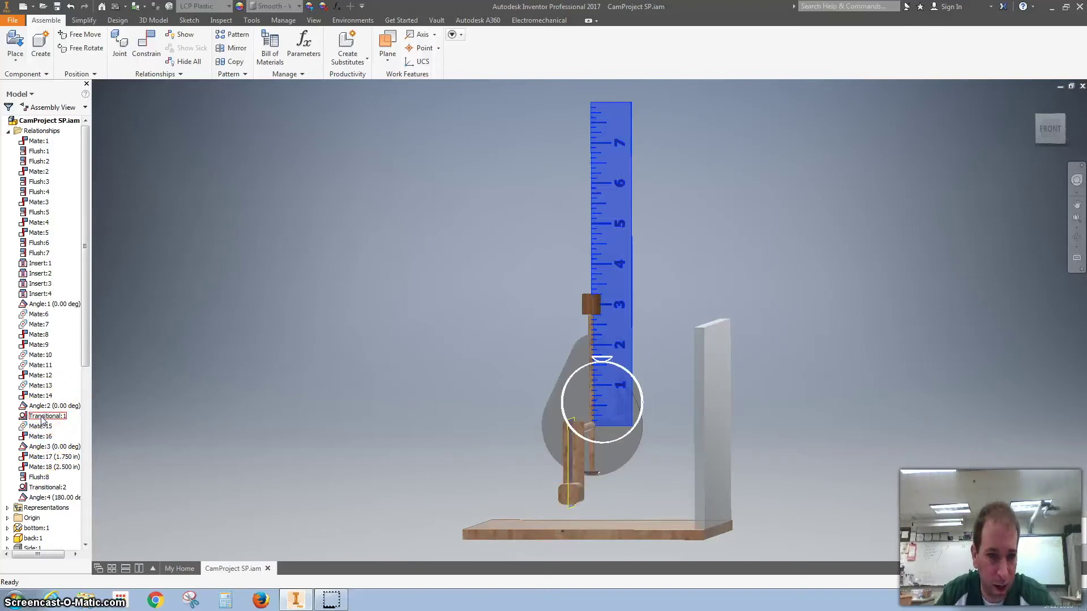
click(39, 488)
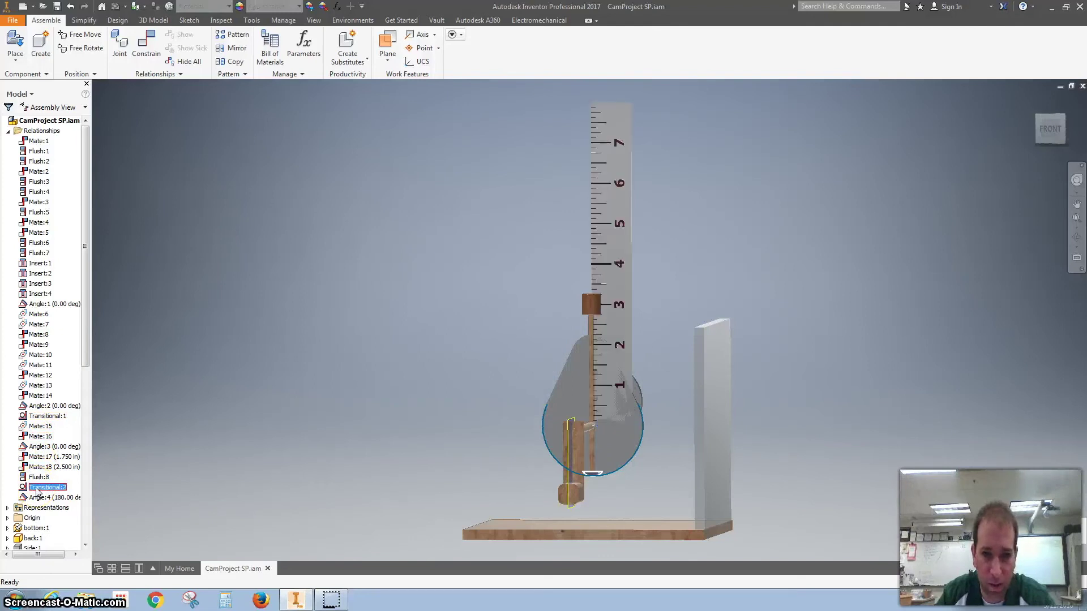
click(50, 488)
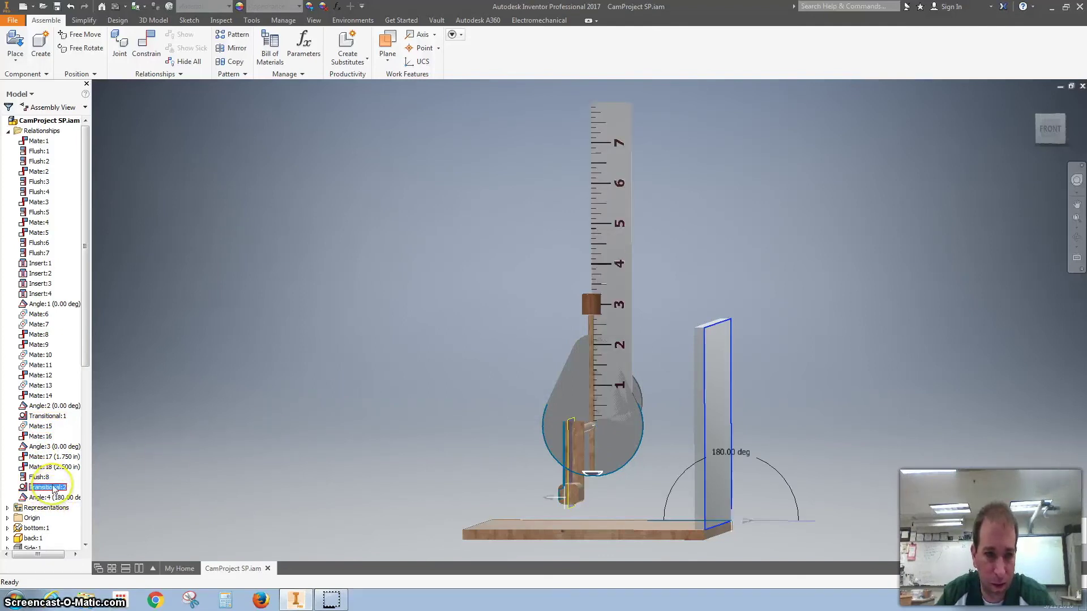
right_click(54, 490)
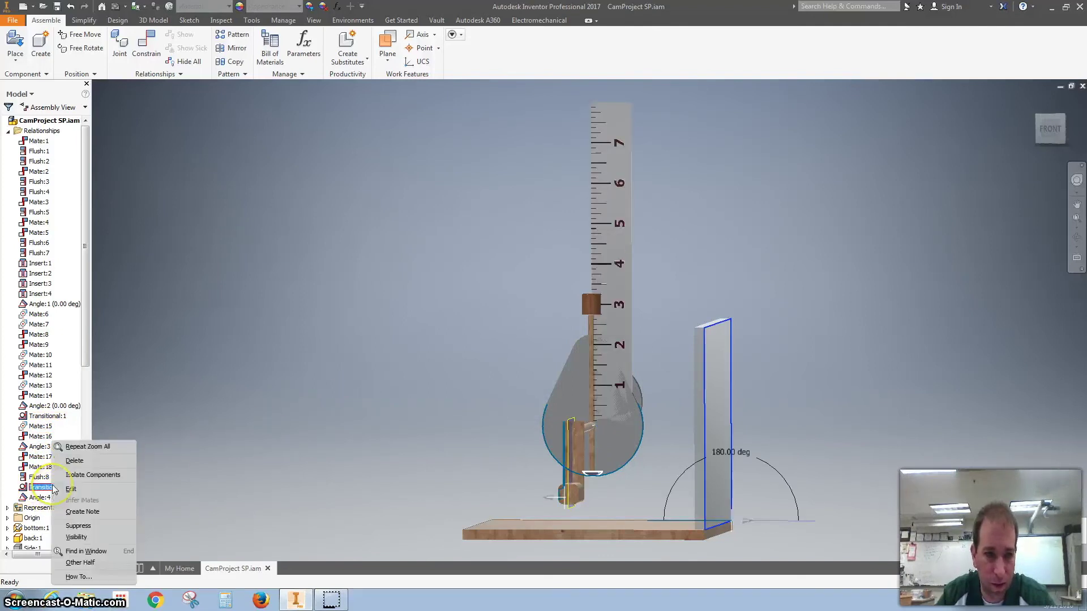
click(80, 465)
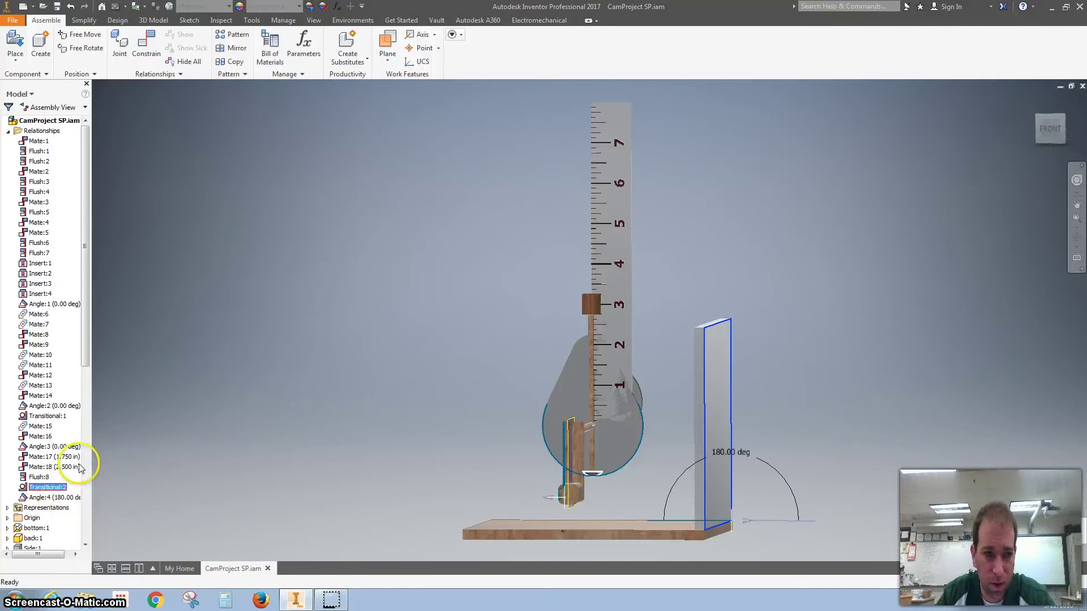
Step: Drag the freed follower up the ruler above the 2 mark, then return to the home view
click(591, 468)
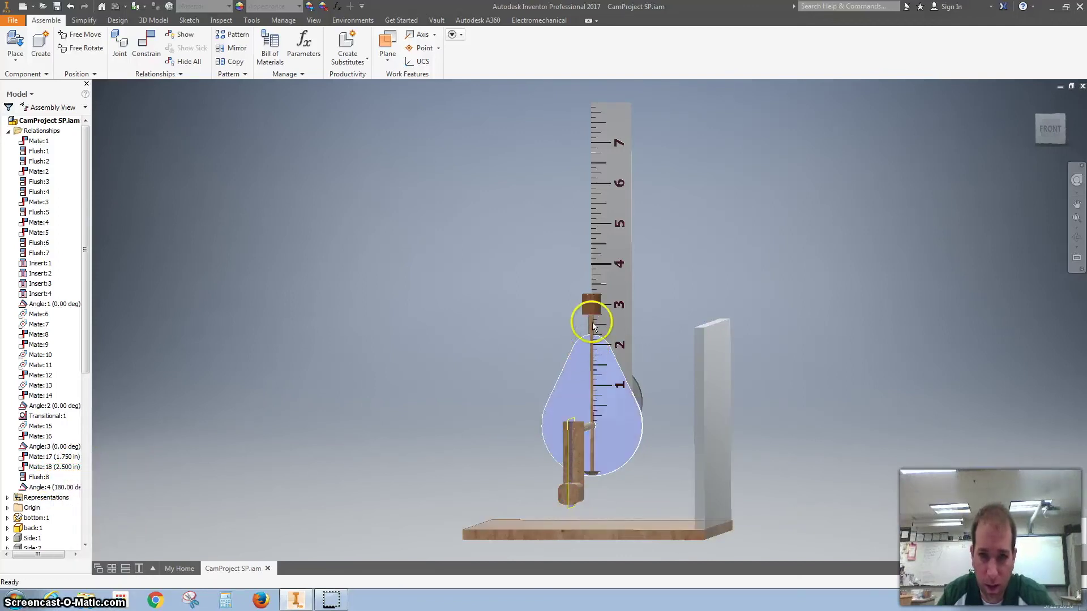
scroll(593, 327, down, 5)
click(599, 142)
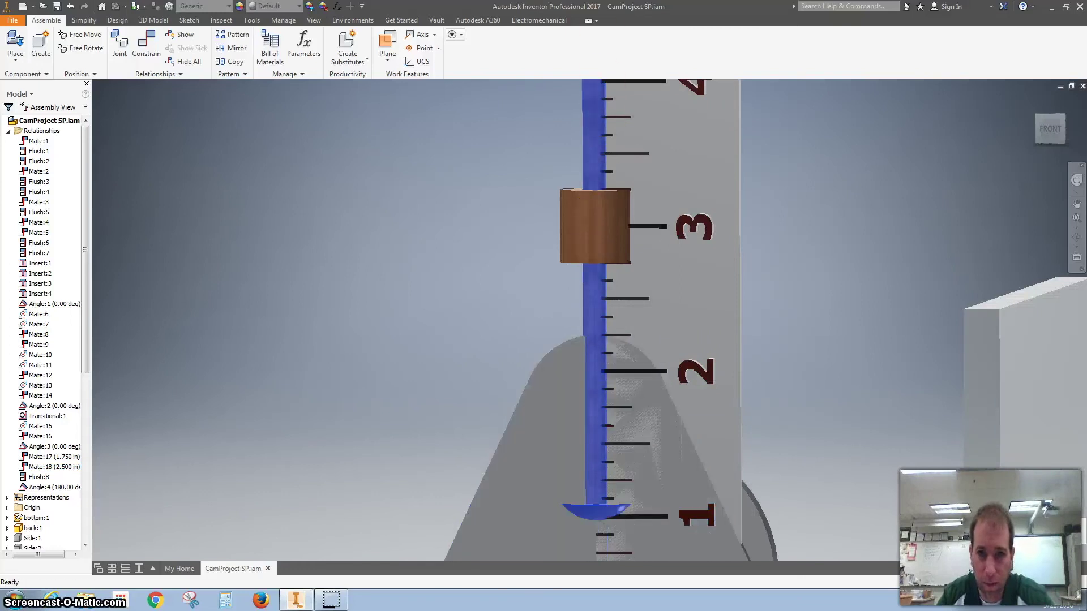
drag(590, 105, 600, 1)
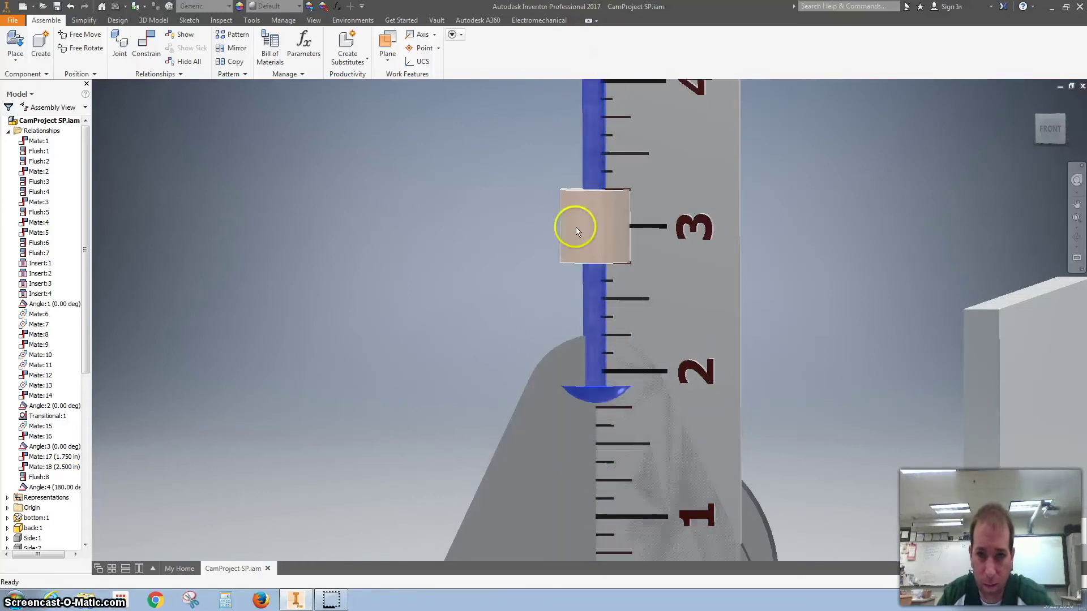
drag(589, 291, 594, 213)
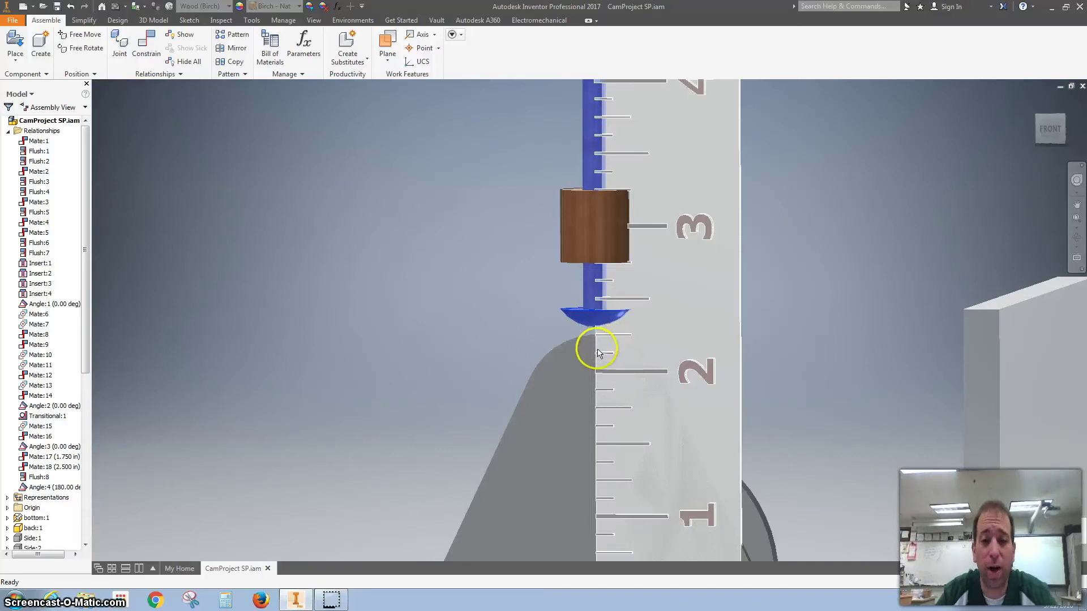
key(F6)
Step: Add a Transitional constraint between the pear cam's curved face and the follower's bottom face
click(145, 46)
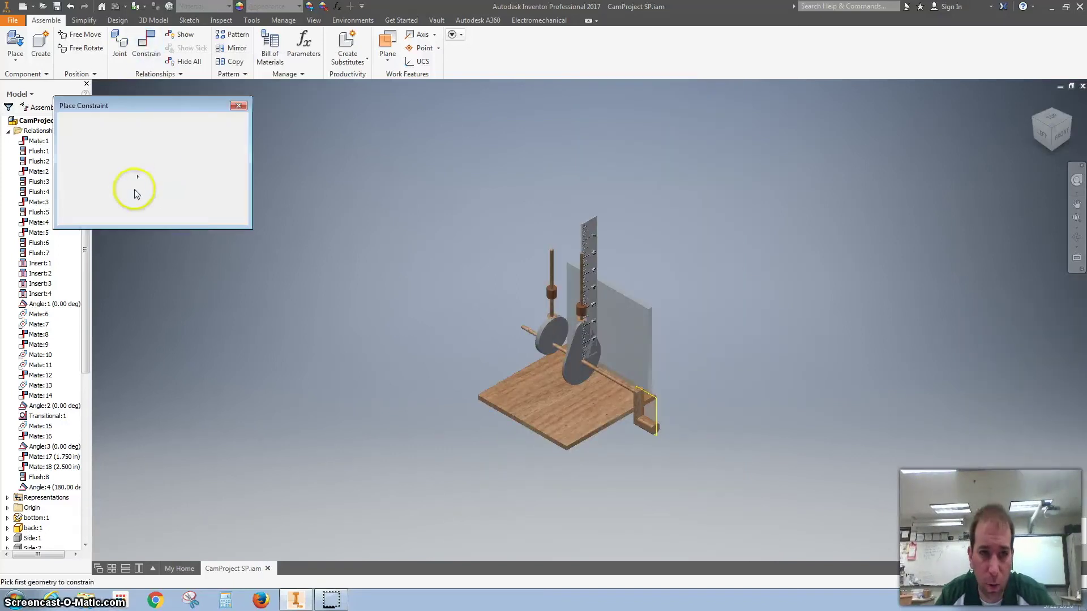
click(133, 120)
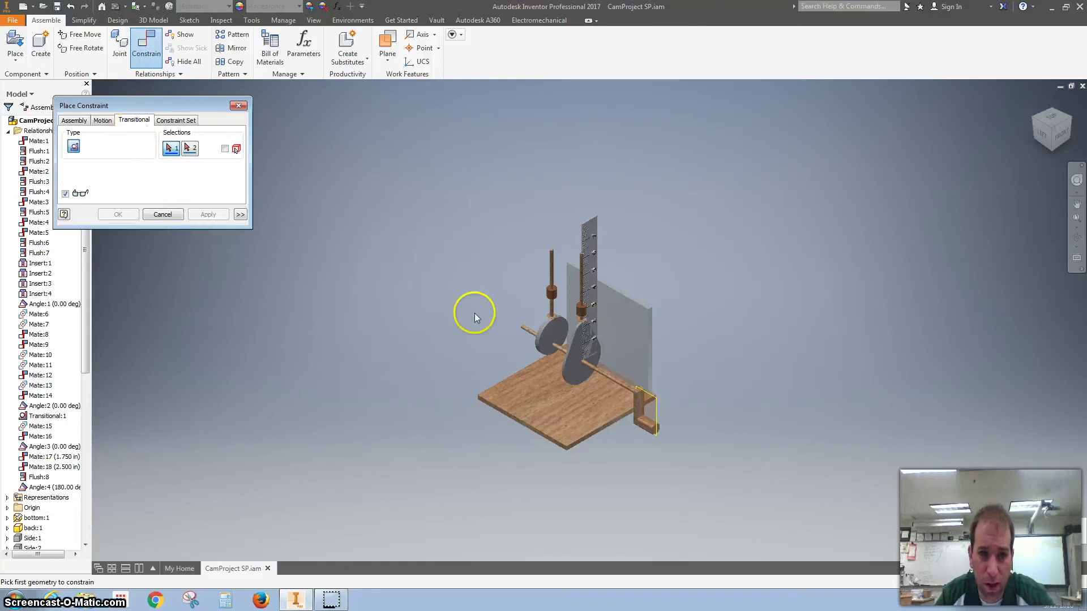
click(579, 340)
scroll(578, 307, up, 5)
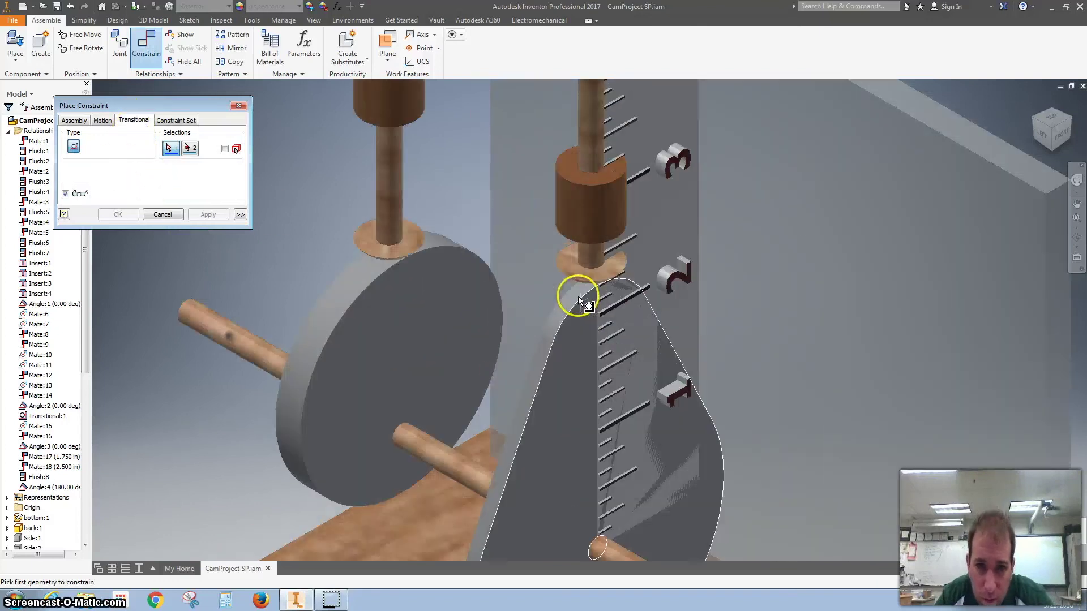
click(575, 283)
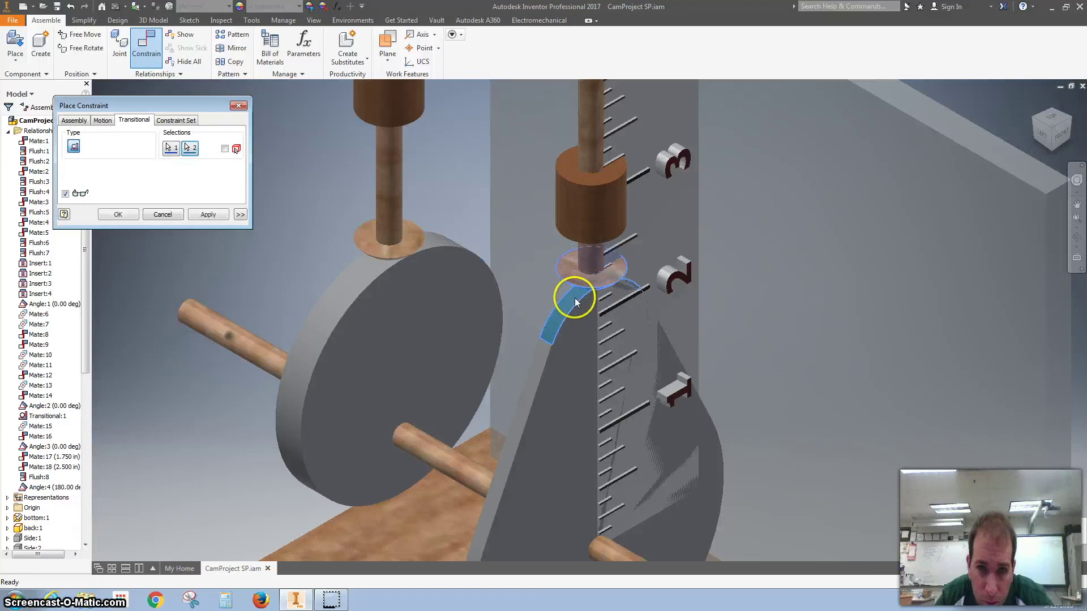
click(213, 216)
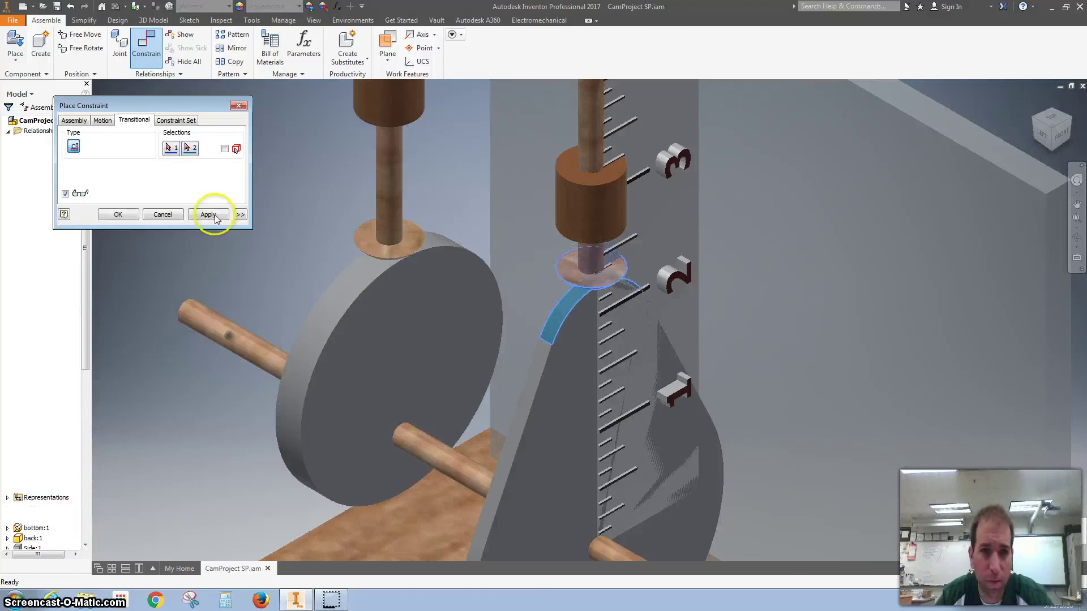
click(235, 106)
click(1061, 136)
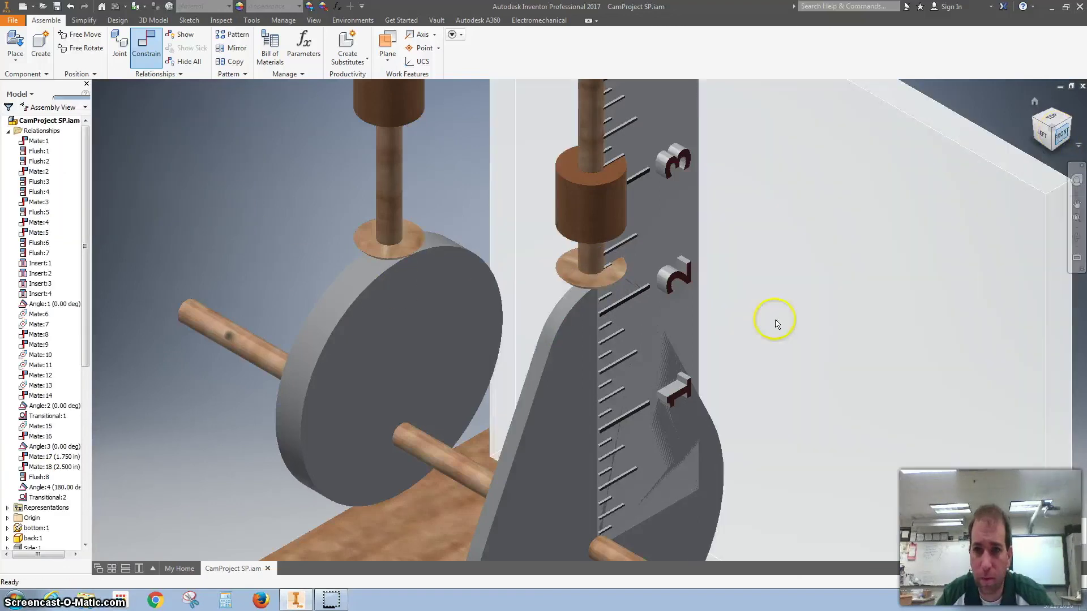
Step: Set Angle:4 to 225 then 360 degrees, watching the follower height, then view the whole assembly
scroll(589, 332, up, 8)
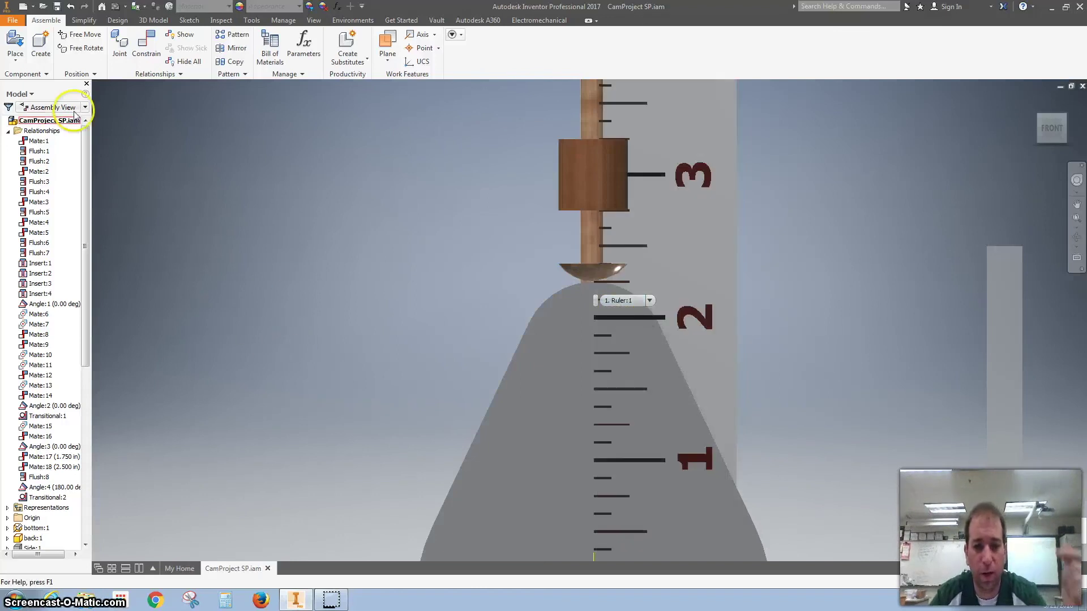
click(54, 487)
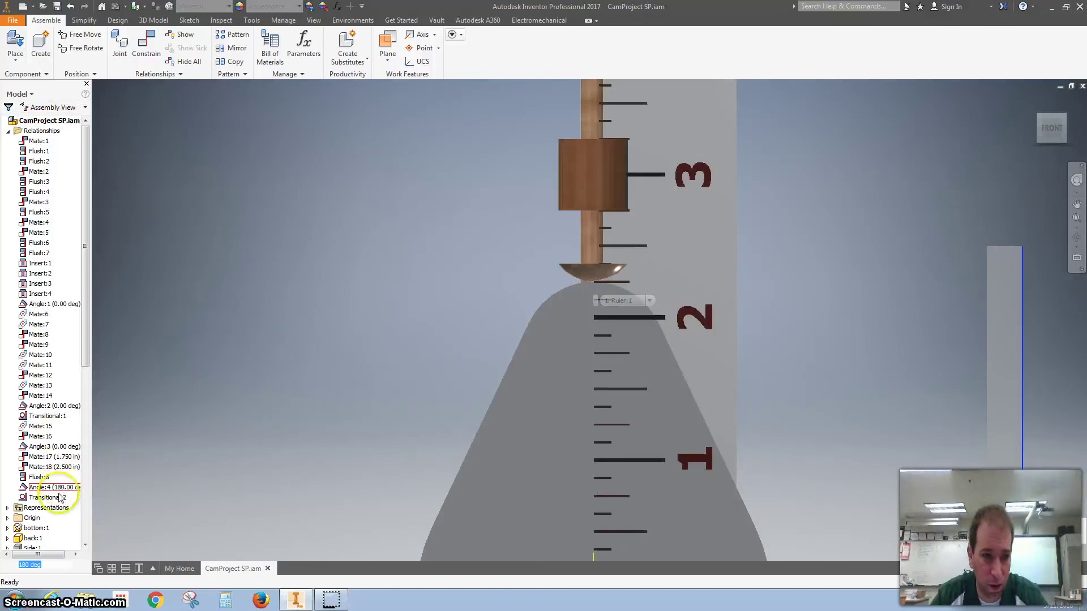
click(42, 562)
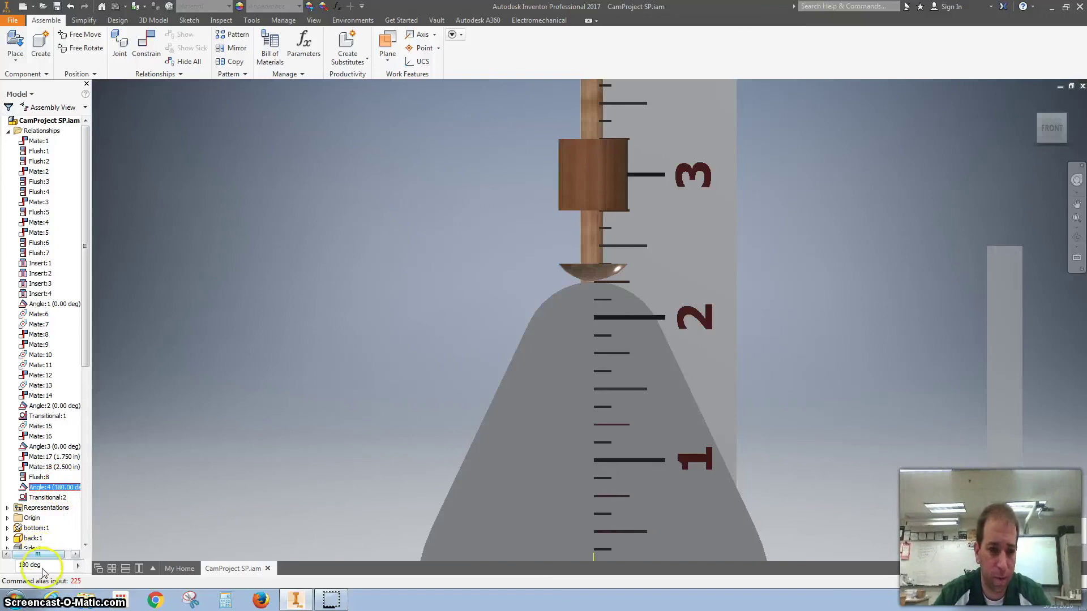
double_click(43, 566)
text(225)
key(Return)
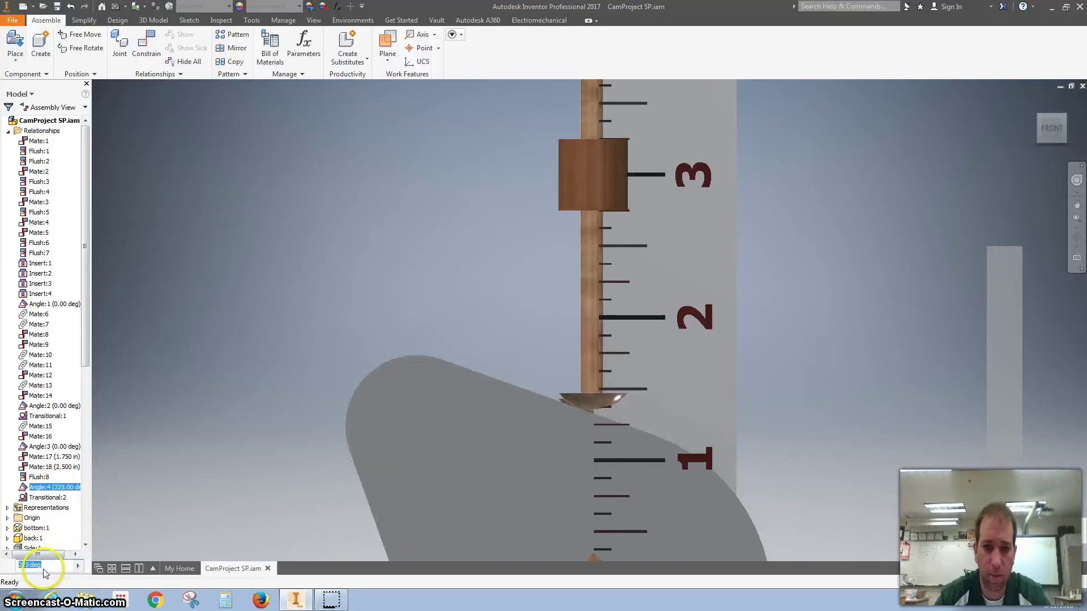
text(360)
key(Return)
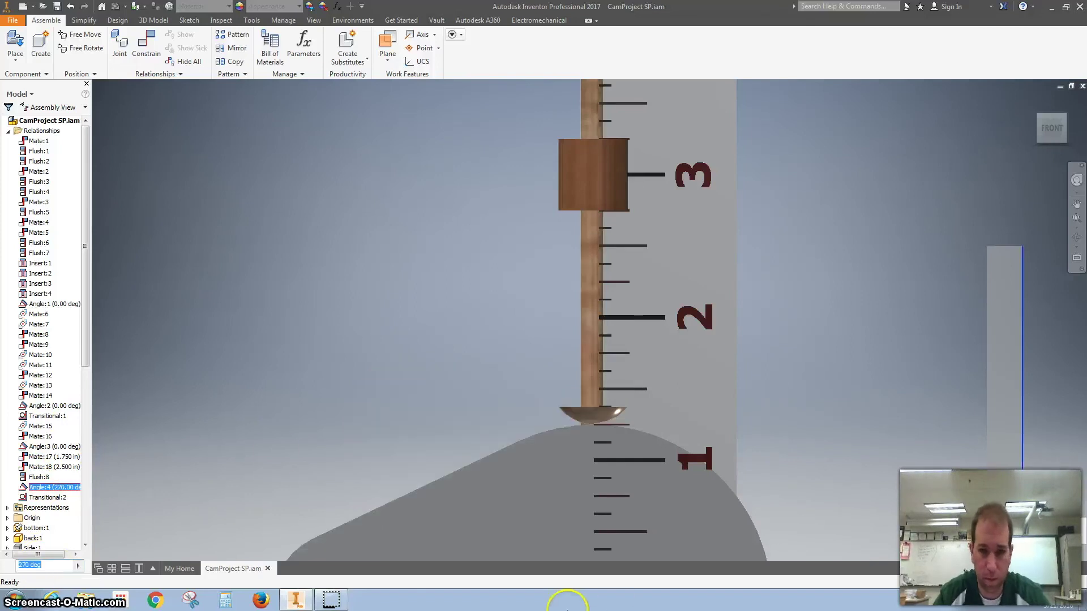
click(1063, 116)
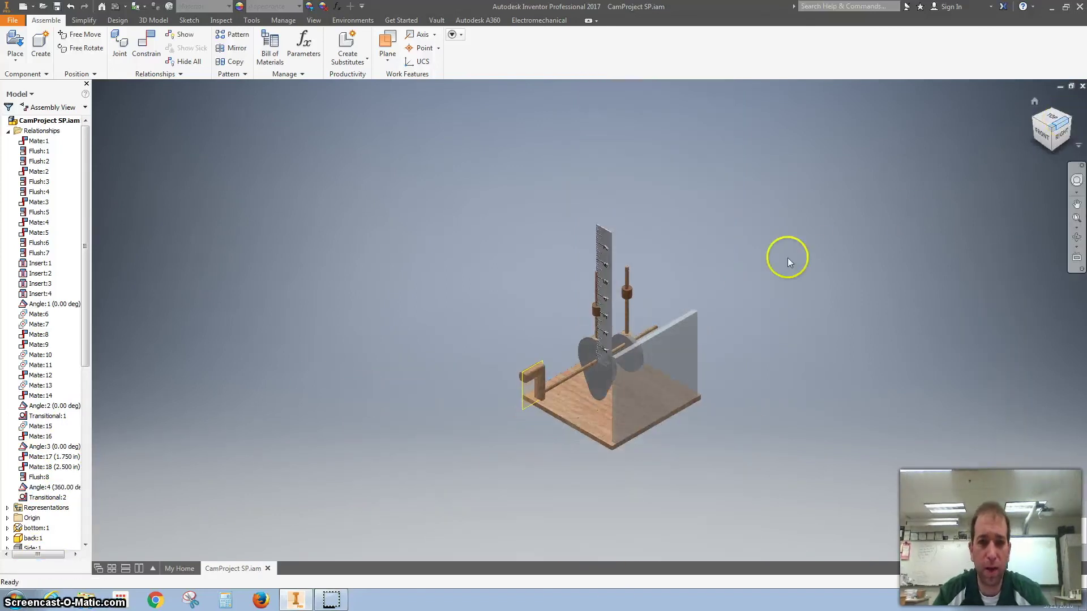